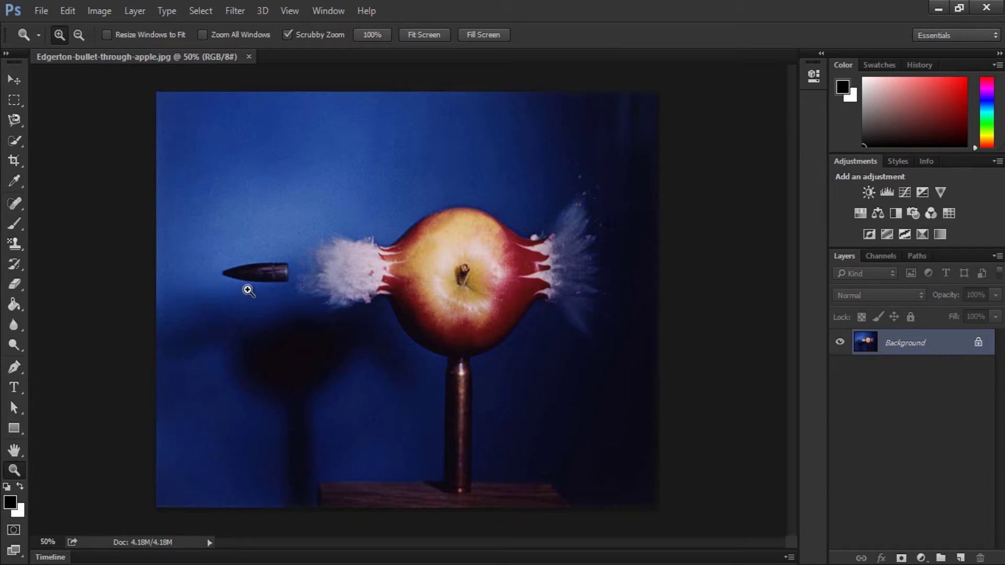
# Step: Zoom in around the bullet and switch to the Magnetic Lasso tool
pyautogui.click(221, 263)
pyautogui.click(222, 263)
pyautogui.click(221, 263)
pyautogui.keyDown('alt'); pyautogui.click(219, 265); pyautogui.keyUp('alt')
pyautogui.click(20, 126)
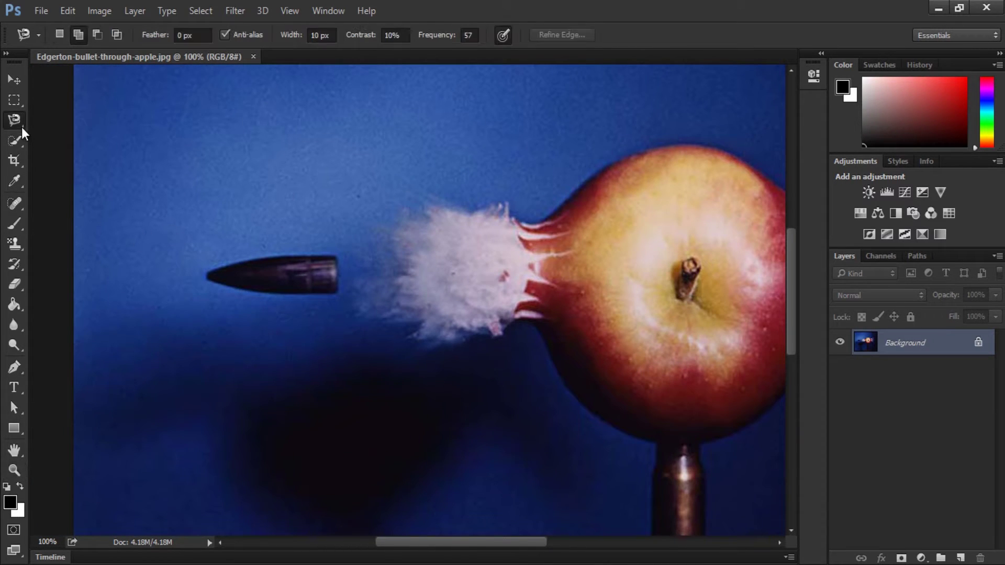
pyautogui.rightClick(20, 124)
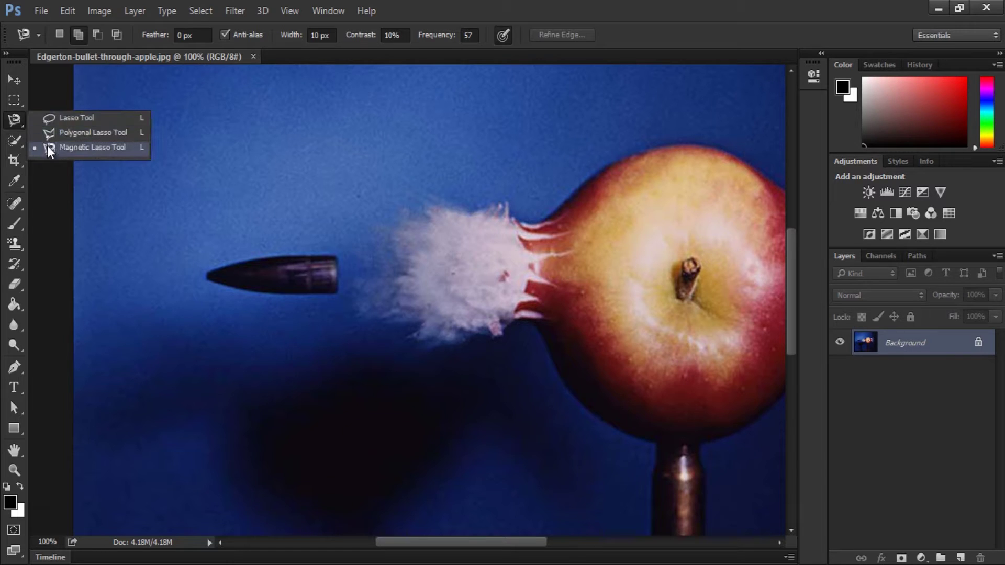
pyautogui.click(79, 147)
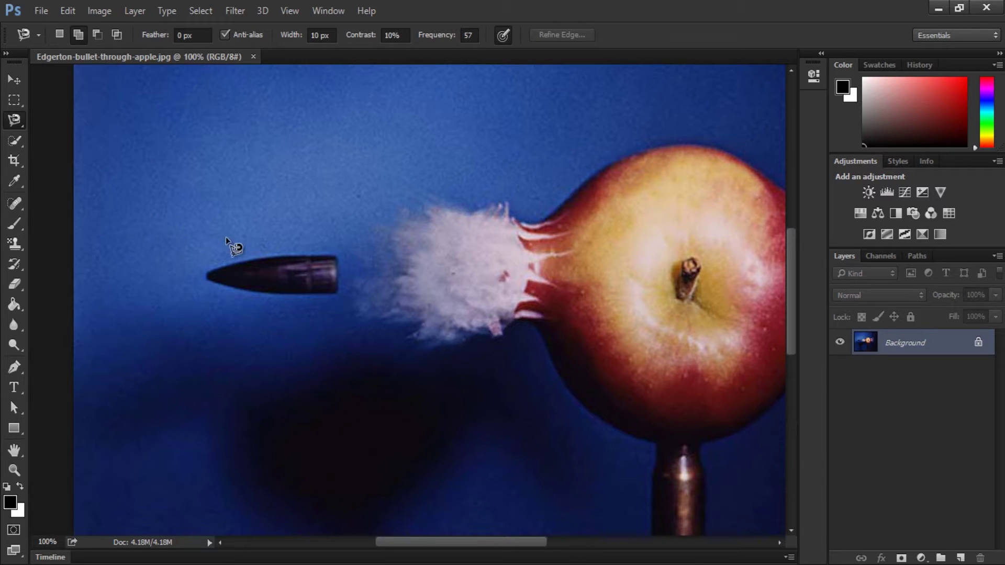
# Step: Trace the bullet's top edge, tip and lower edge with the Magnetic Lasso
pyautogui.click(251, 260)
pyautogui.click(208, 273)
pyautogui.click(208, 281)
pyautogui.click(223, 285)
pyautogui.click(240, 289)
pyautogui.click(255, 292)
pyautogui.click(272, 294)
pyautogui.click(293, 295)
# Step: Trace the bullet's flat back, close the outline, and cut the bullet onto a new layer
pyautogui.click(308, 295)
pyautogui.click(327, 294)
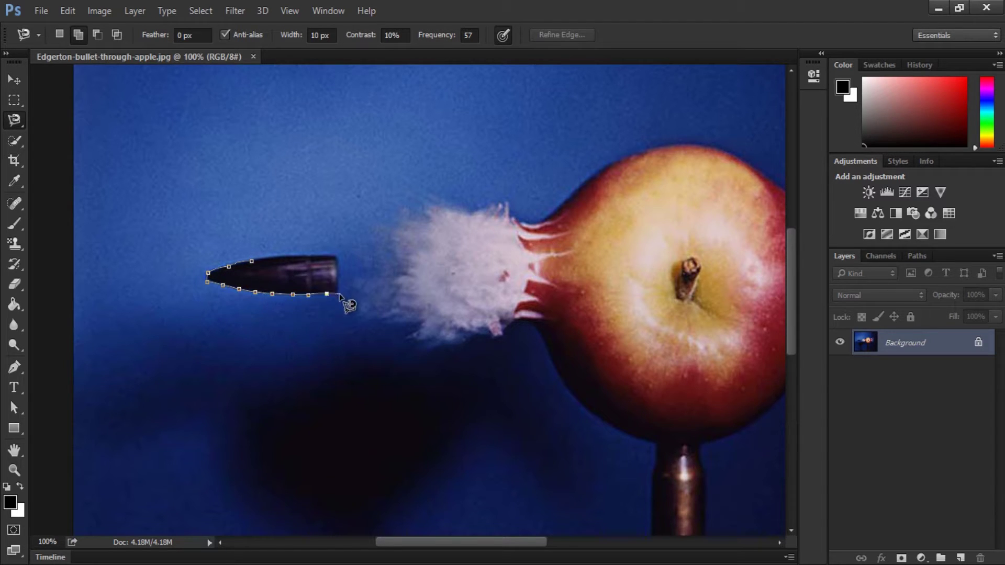
pyautogui.click(338, 292)
pyautogui.click(340, 278)
pyautogui.click(336, 256)
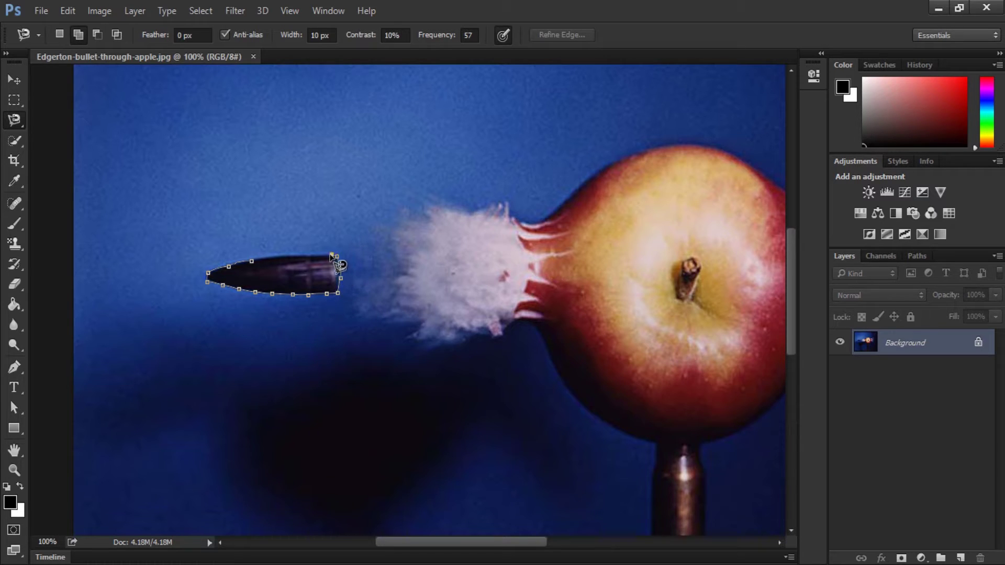
pyautogui.click(208, 273)
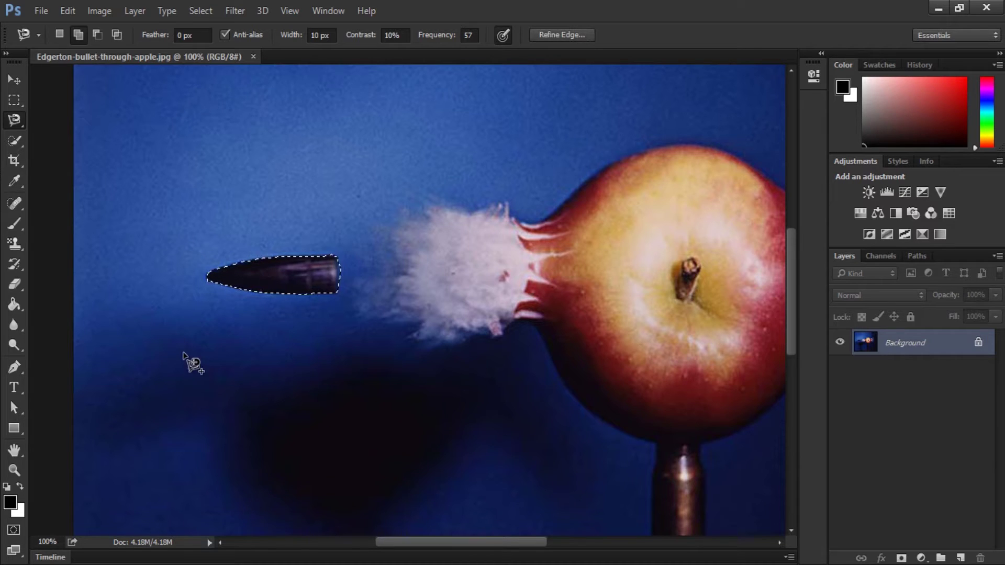
pyautogui.rightClick(314, 272)
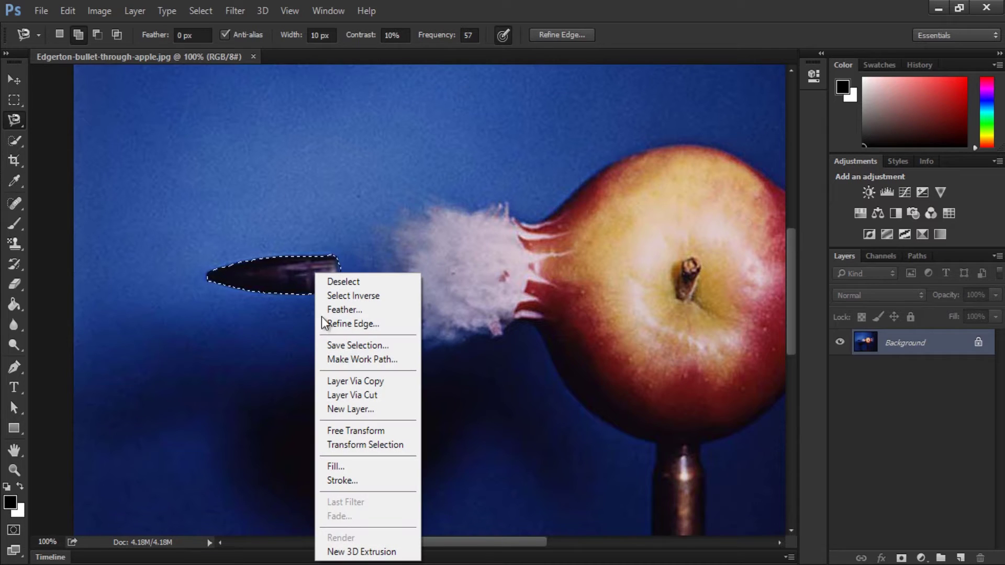
pyautogui.click(340, 398)
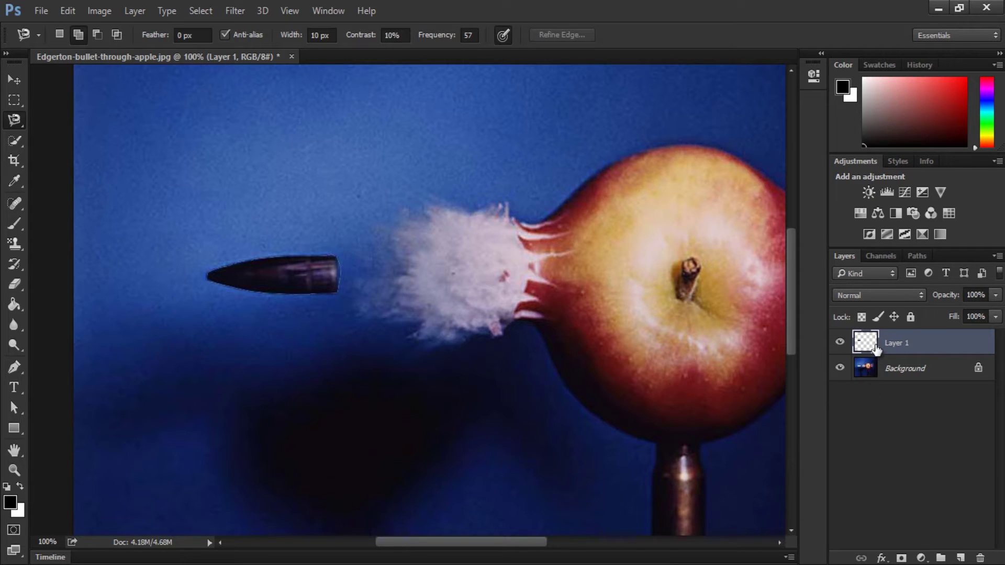
# Step: Toggle Layer 1 to check the hole, then load the bullet's outline as a selection over the Background
pyautogui.click(841, 343)
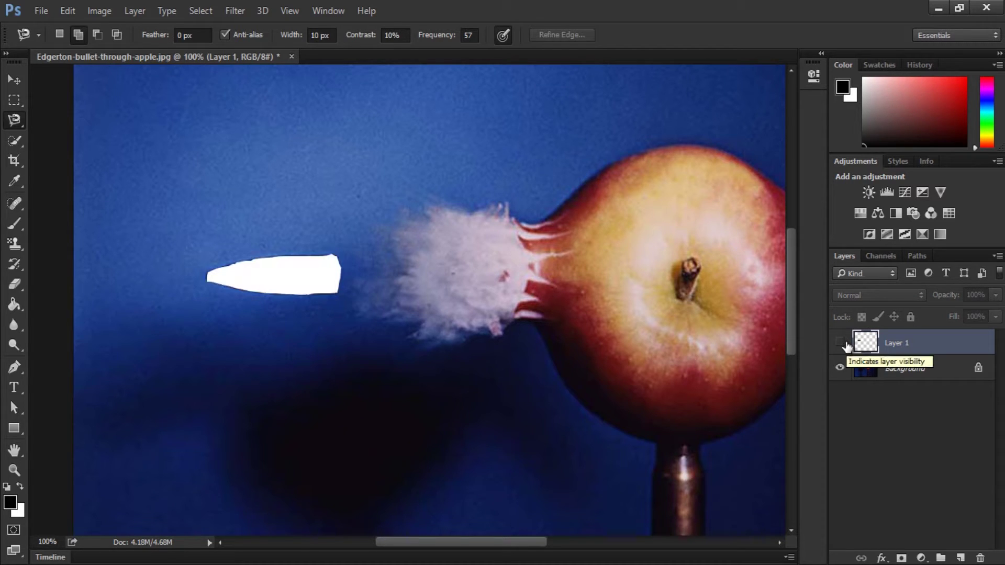
pyautogui.click(841, 344)
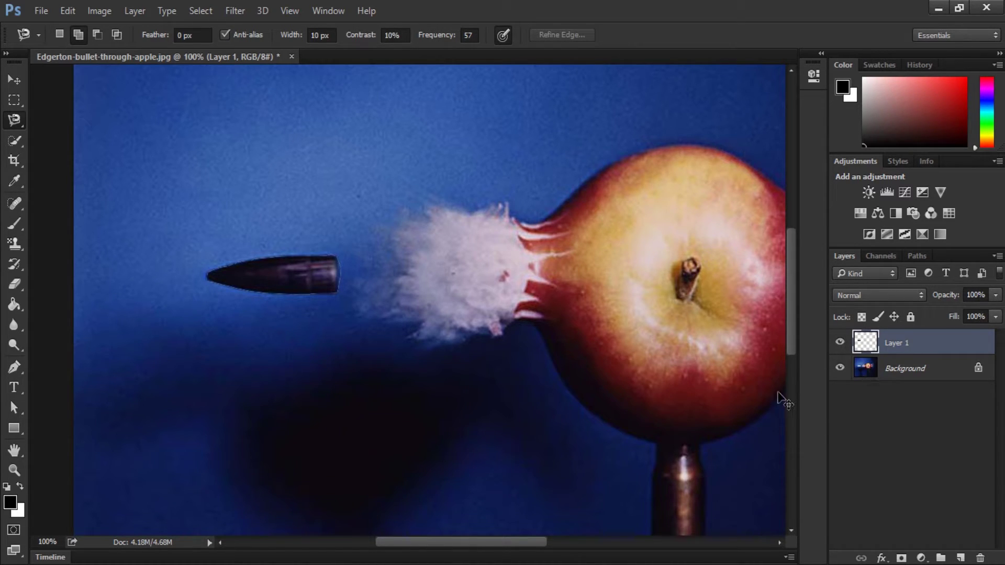
pyautogui.moveTo(856, 349); pyautogui.dragTo(861, 347)
pyautogui.keyDown('ctrl'); pyautogui.click(861, 346); pyautogui.keyUp('ctrl')
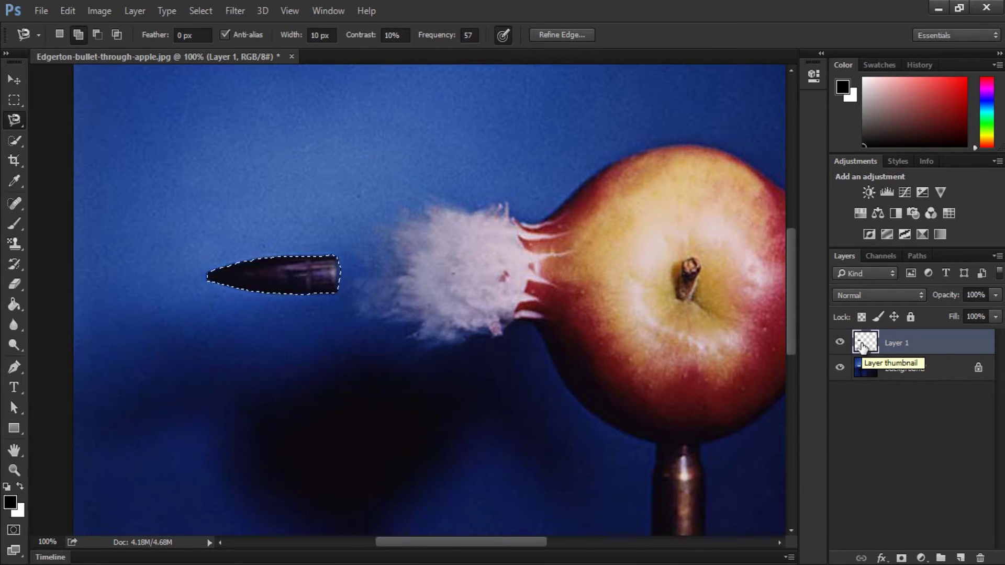
pyautogui.click(864, 371)
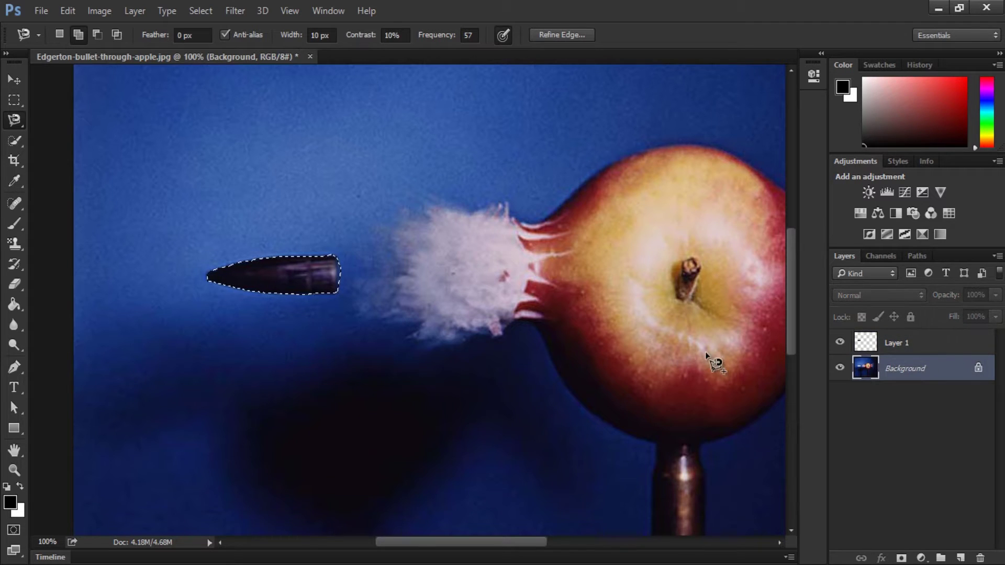
# Step: Expand the bullet selection by 3 pixels
pyautogui.click(204, 10)
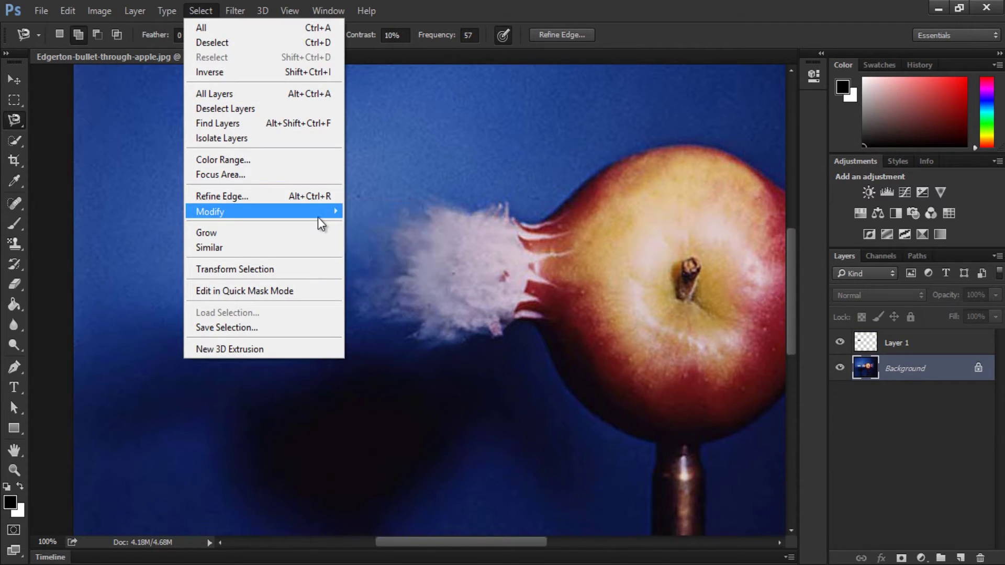
pyautogui.moveTo(318, 215)
pyautogui.click(364, 245)
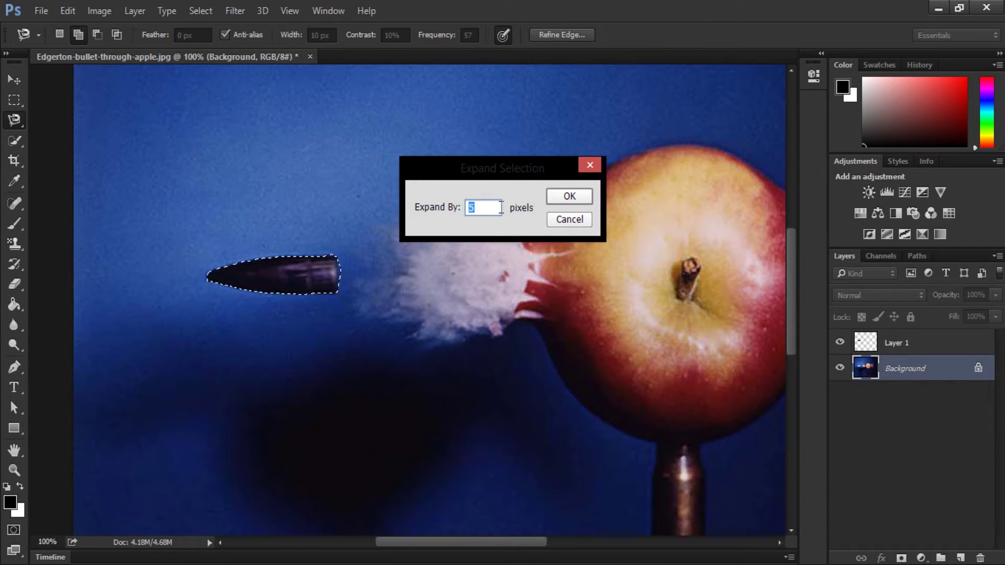
pyautogui.write('3')
pyautogui.click(551, 197)
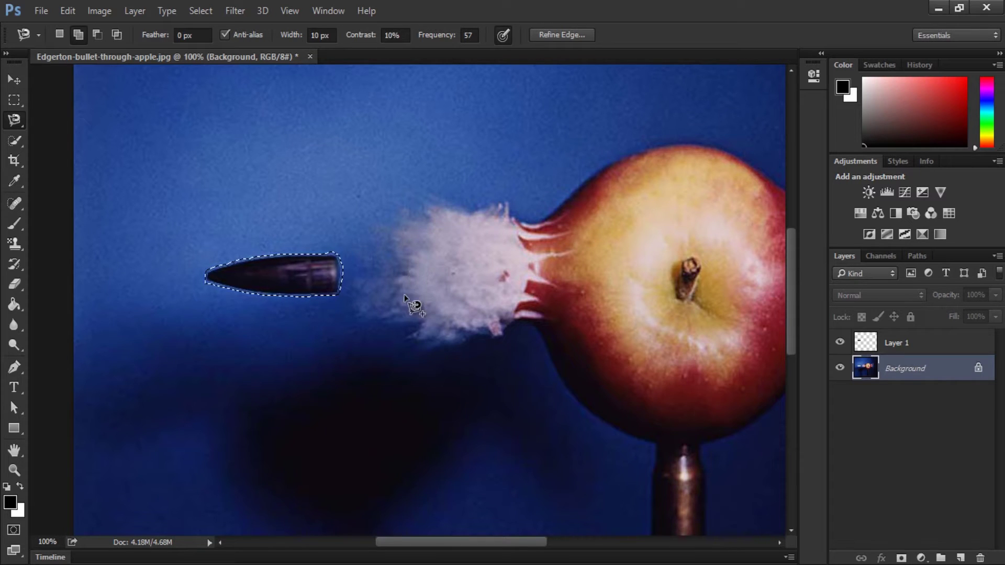
# Step: Content-Aware fill the selection on the Background, deselect, and hide Layer 1 to inspect the patch
pyautogui.press('Delete')
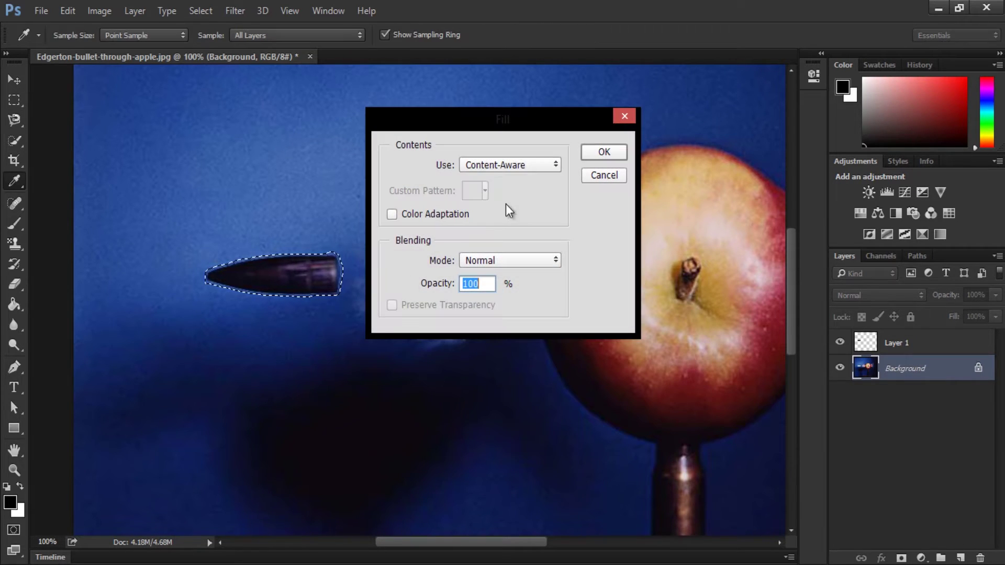
pyautogui.click(541, 170)
pyautogui.click(541, 170)
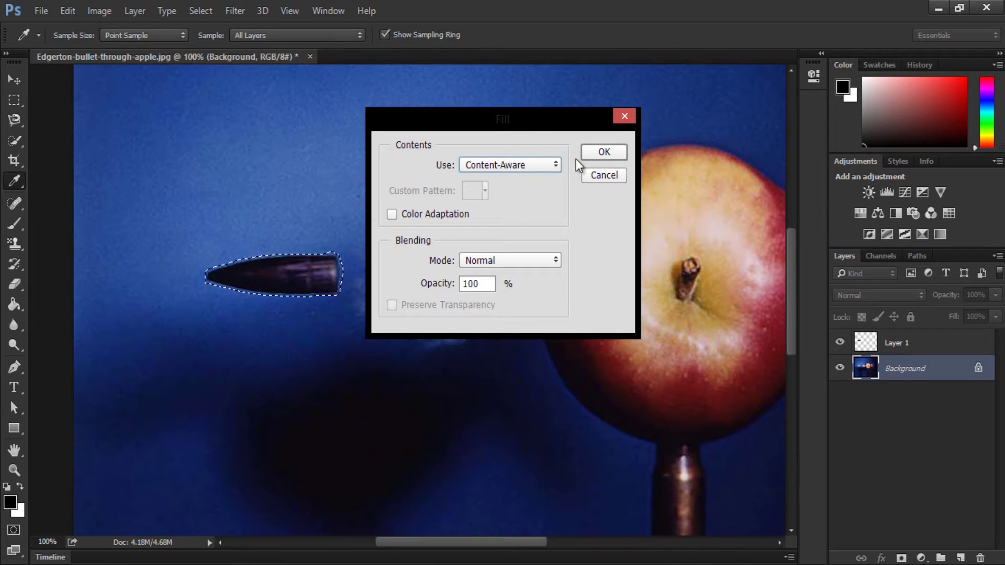
pyautogui.click(603, 152)
pyautogui.press('l')
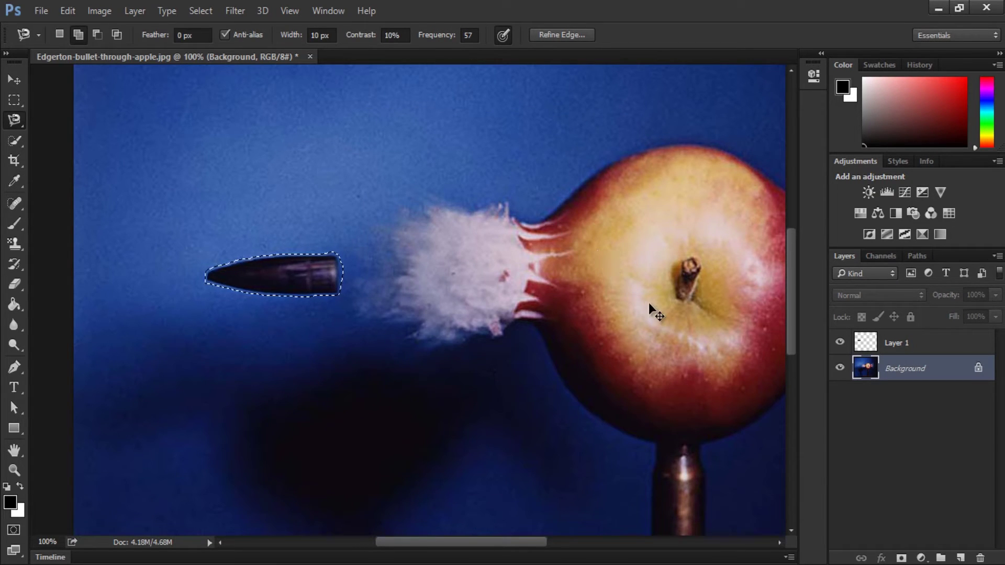
pyautogui.hotkey('ctrl', 'd')
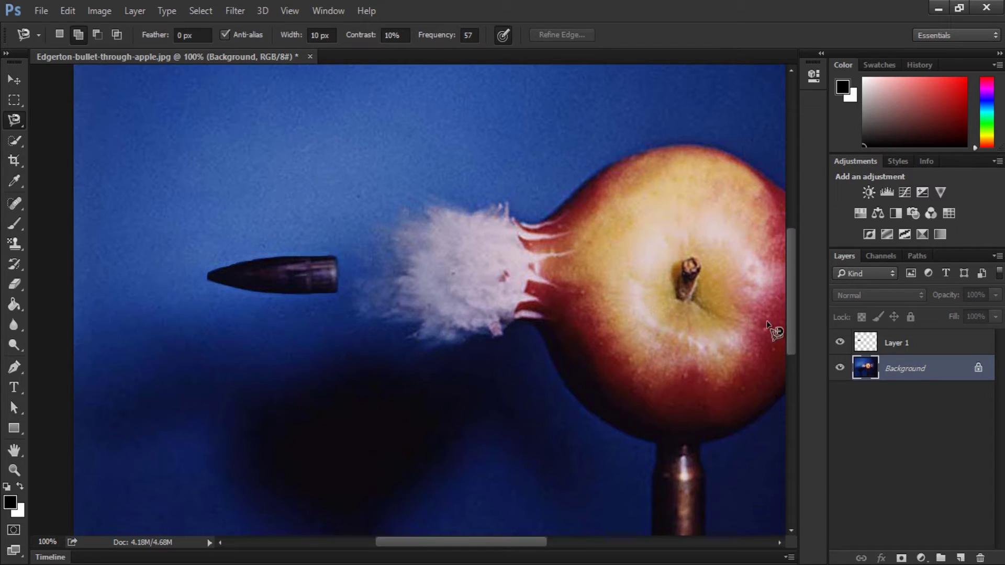
pyautogui.click(840, 346)
# Step: With Layer 1 hidden, remove the dark leftover marks near the cloud with the Spot Healing Brush
pyautogui.click(839, 345)
pyautogui.click(839, 345)
pyautogui.click(840, 345)
pyautogui.click(839, 346)
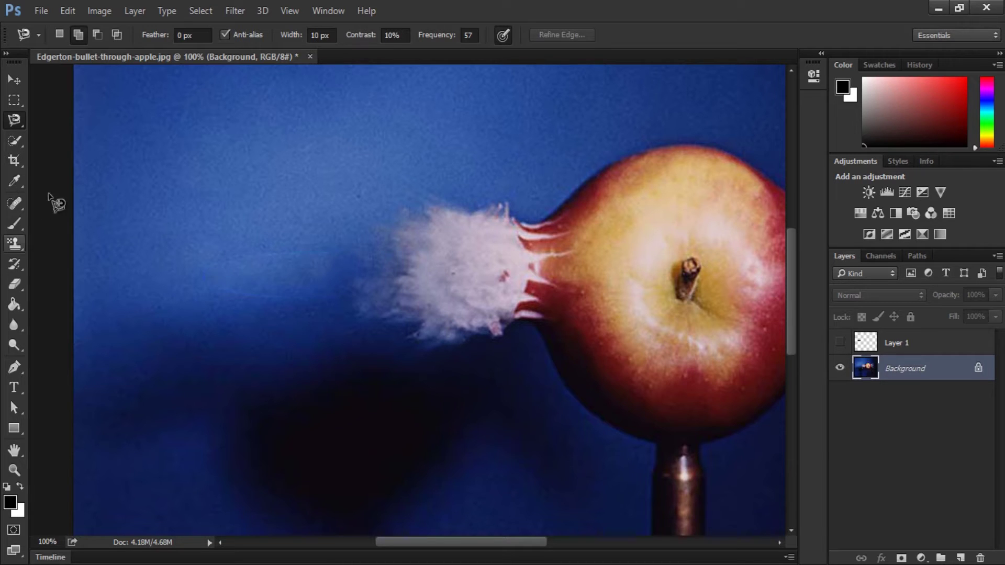
pyautogui.press('j')
pyautogui.moveTo(228, 253); pyautogui.dragTo(291, 255)
pyautogui.moveTo(215, 270)
pyautogui.mouseDown()
pyautogui.moveTo(224, 293)
pyautogui.moveTo(298, 304)
pyautogui.moveTo(326, 276)
pyautogui.moveTo(328, 255)
pyautogui.moveTo(281, 256)
pyautogui.mouseUp()
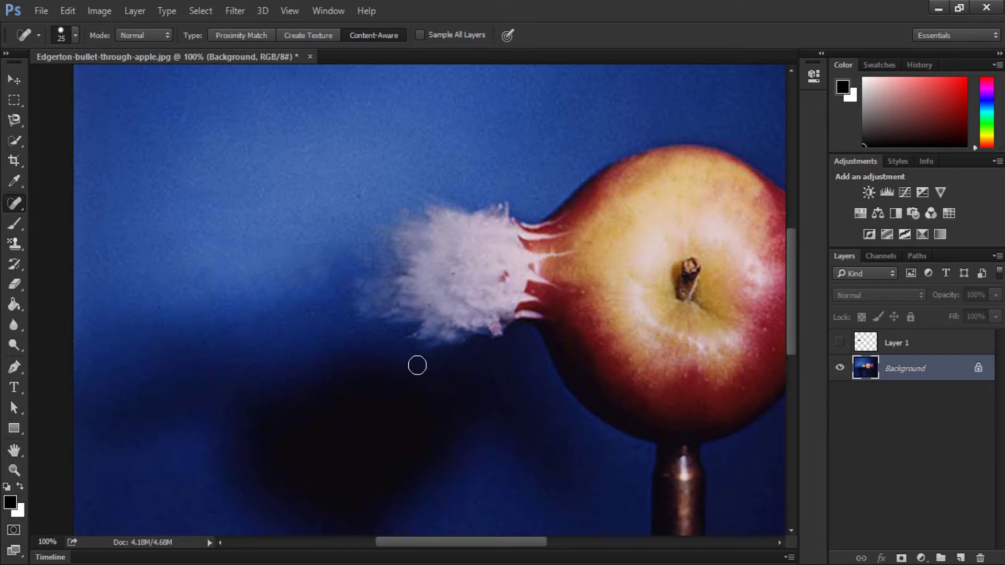
# Step: Show Layer 1 again, choose the Brush tool at 70 px, and make the Background active
pyautogui.click(841, 342)
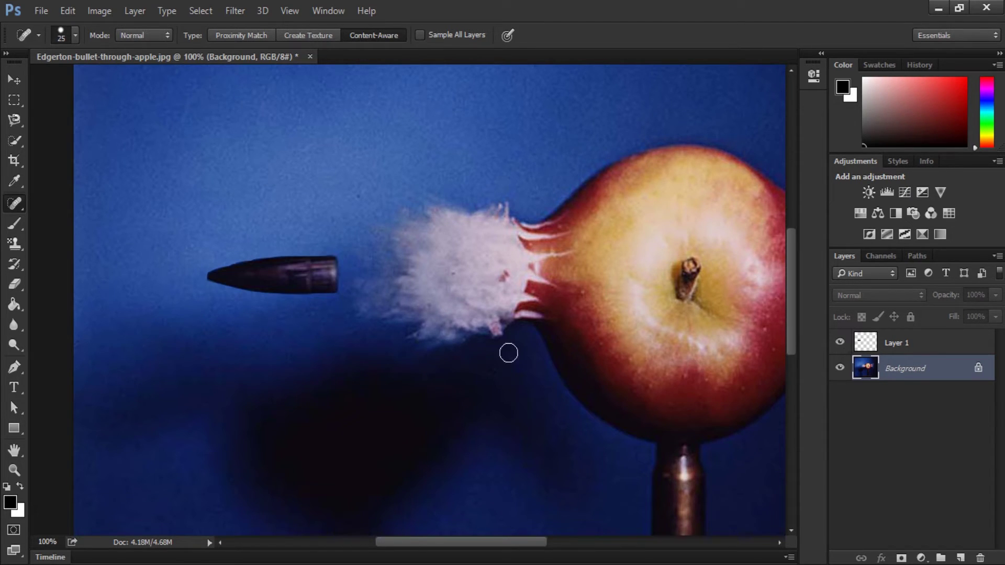
pyautogui.click(14, 223)
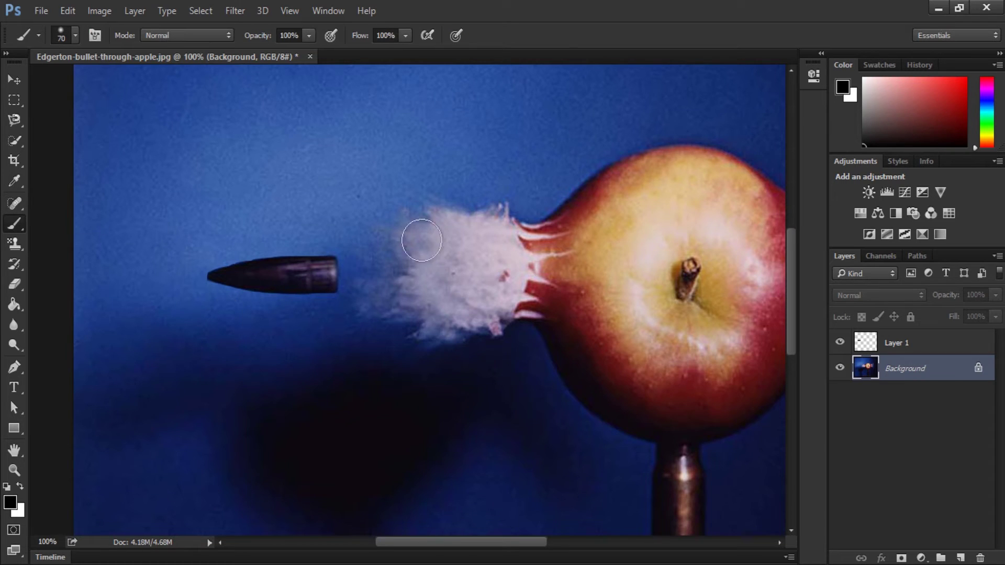
pyautogui.click(866, 344)
pyautogui.click(878, 371)
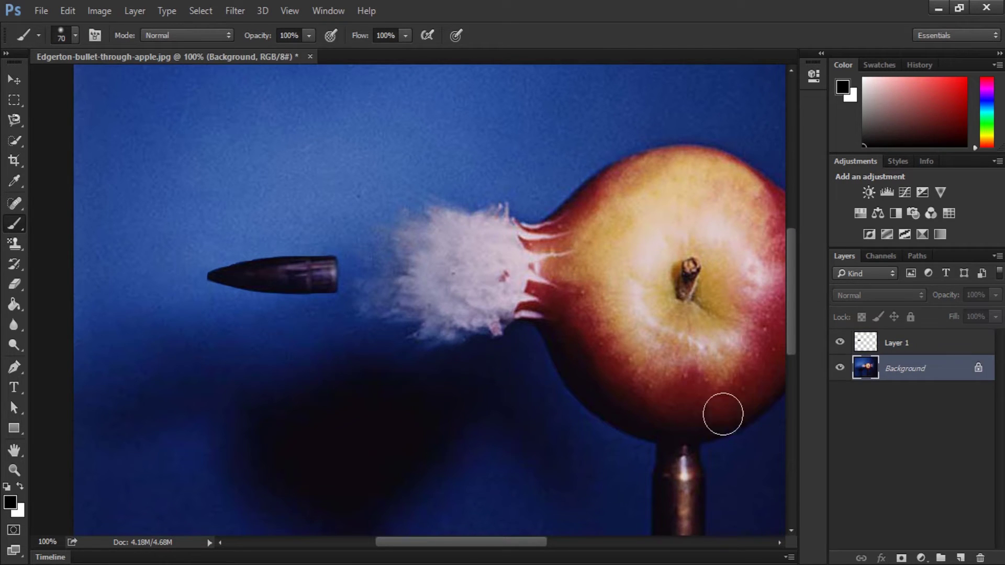
pyautogui.moveTo(500, 536); pyautogui.dragTo(530, 544)
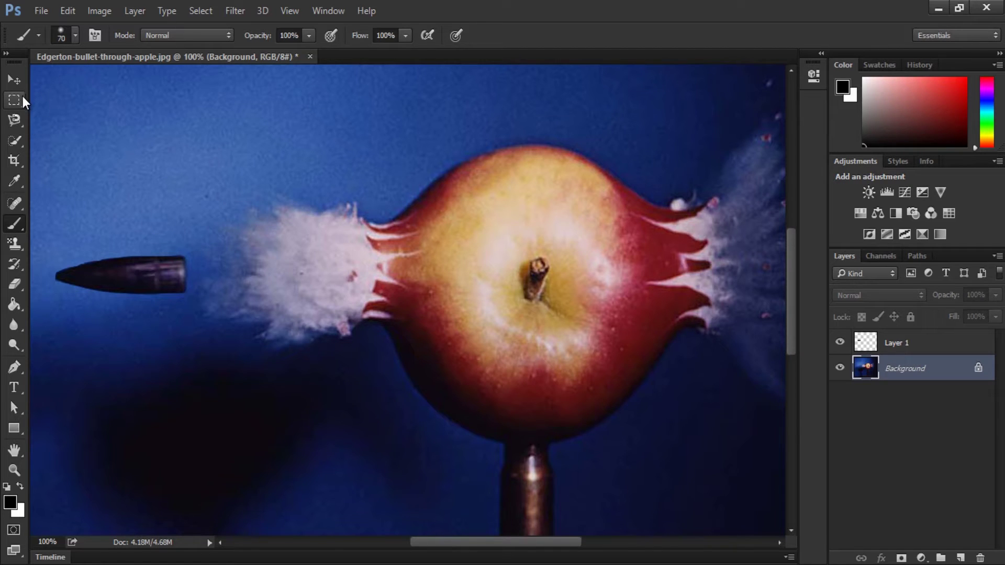
# Step: Trace the white splash left of the apple with the Magnetic Lasso and cut it onto Layer 2
pyautogui.click(16, 120)
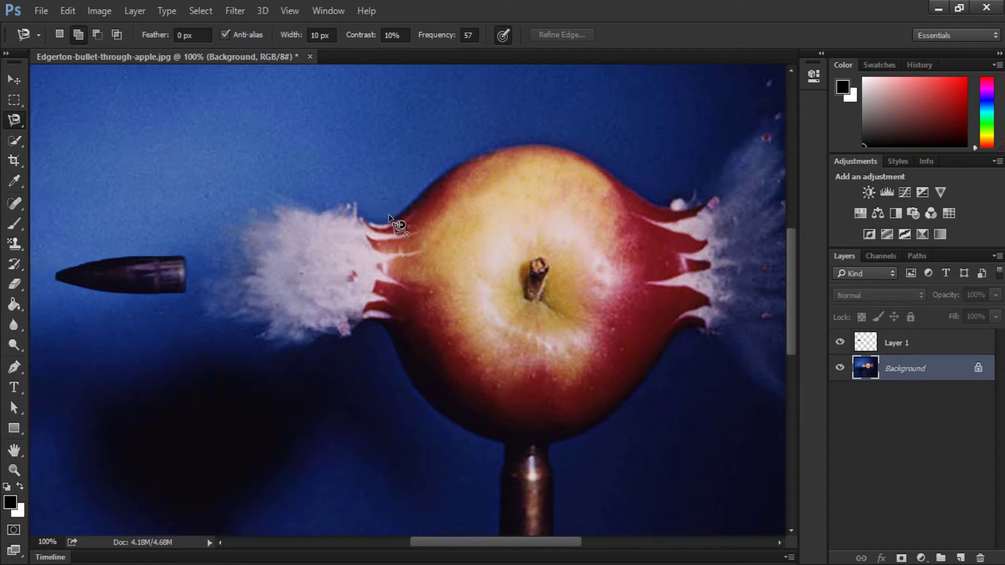
pyautogui.click(374, 212)
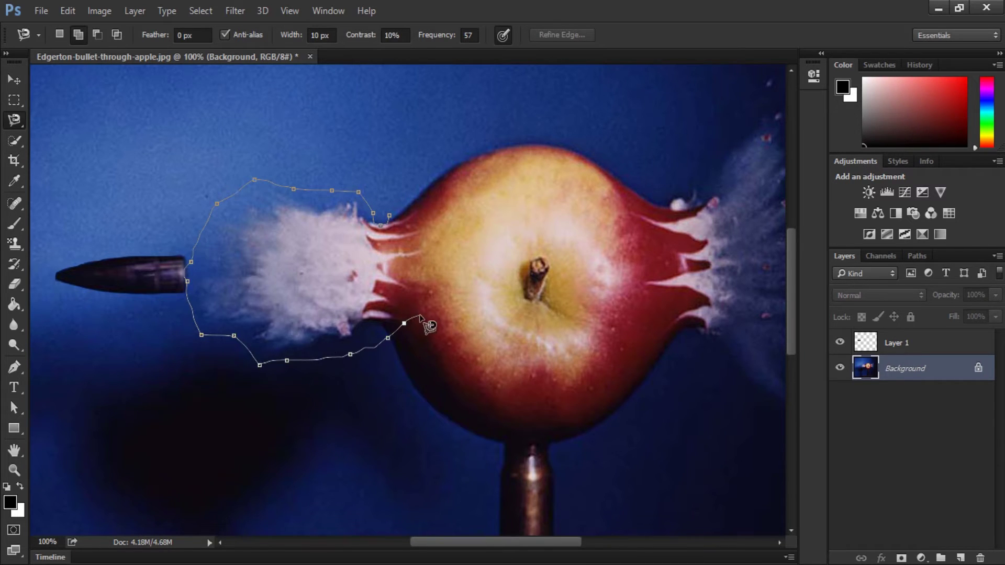
pyautogui.click(386, 218)
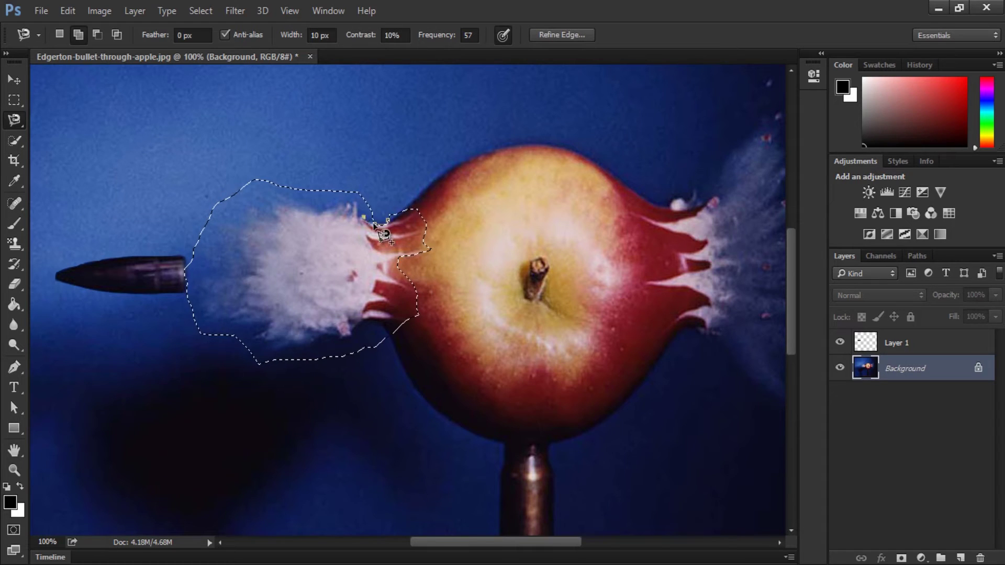
pyautogui.press('w')
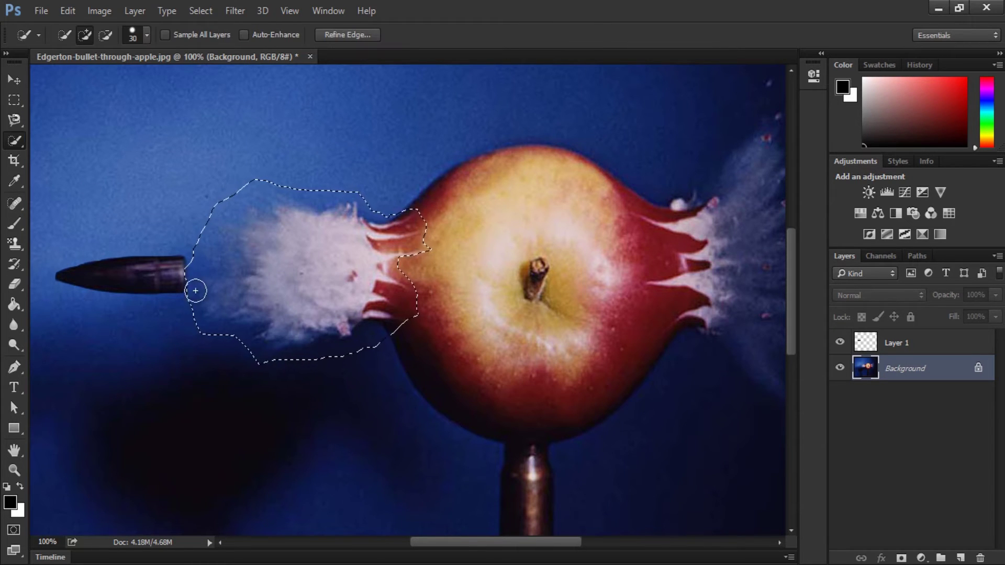
pyautogui.press('l')
pyautogui.rightClick(267, 294)
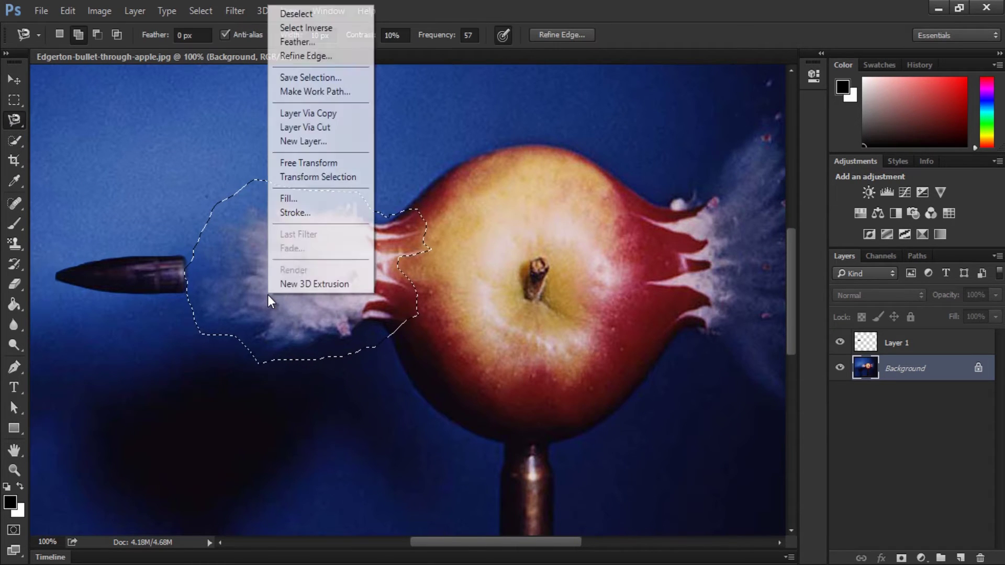
pyautogui.click(321, 126)
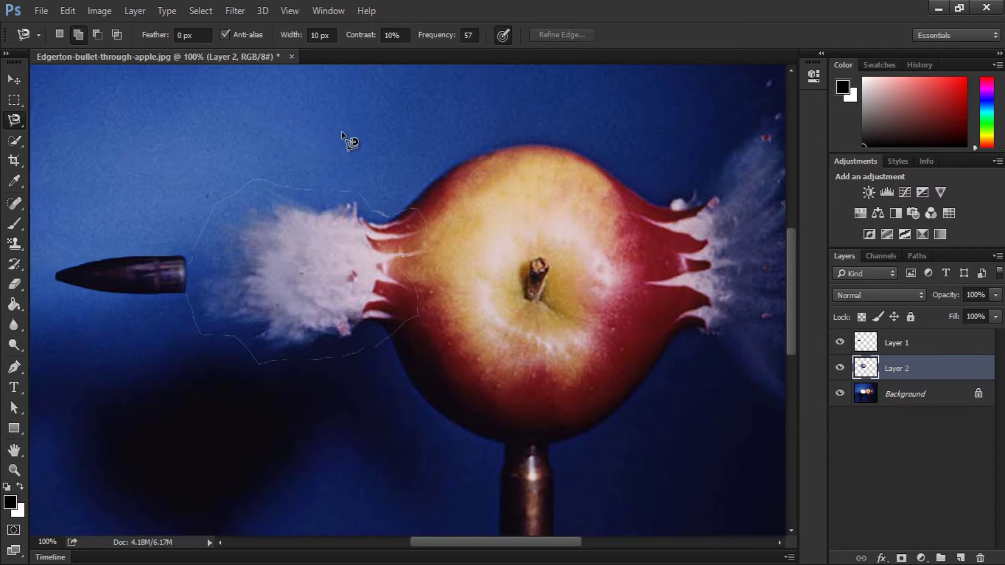
# Step: Load Layer 2's outline as a selection and expand it by 5 px
pyautogui.moveTo(864, 369); pyautogui.dragTo(866, 376)
pyautogui.keyDown('ctrl'); pyautogui.click(866, 374); pyautogui.keyUp('ctrl')
pyautogui.click(239, 11)
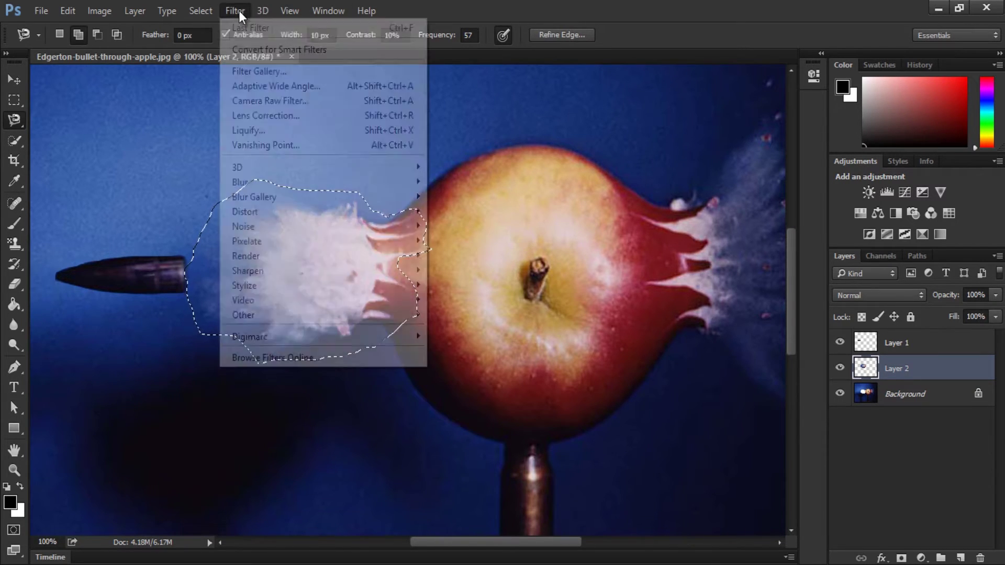
pyautogui.moveTo(336, 212)
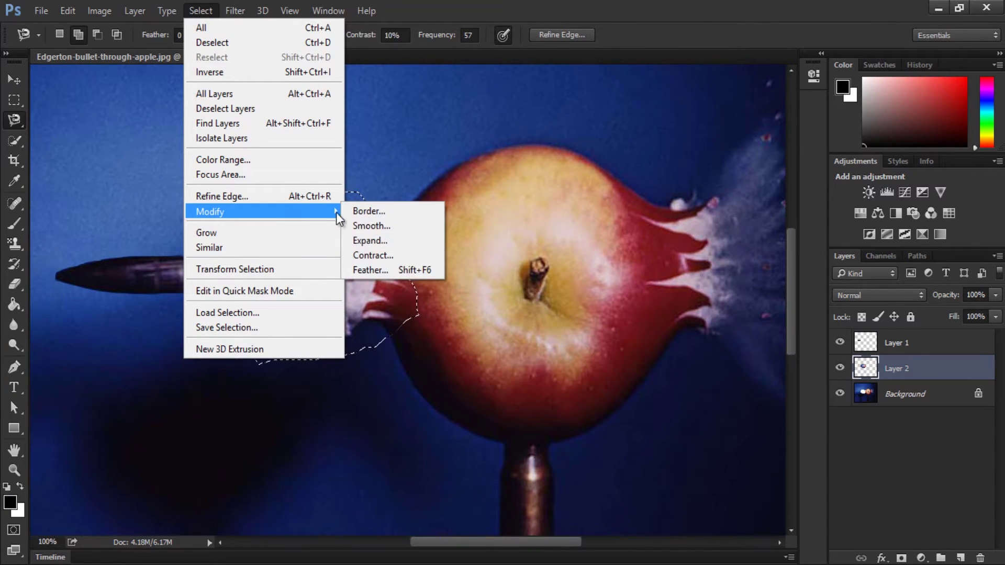
pyautogui.click(366, 240)
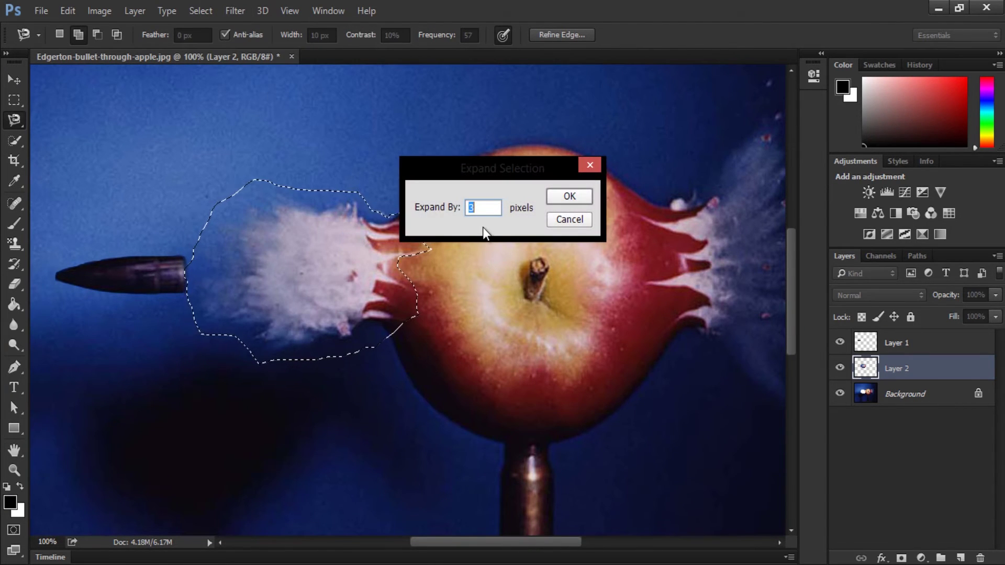
pyautogui.write('5')
pyautogui.click(568, 197)
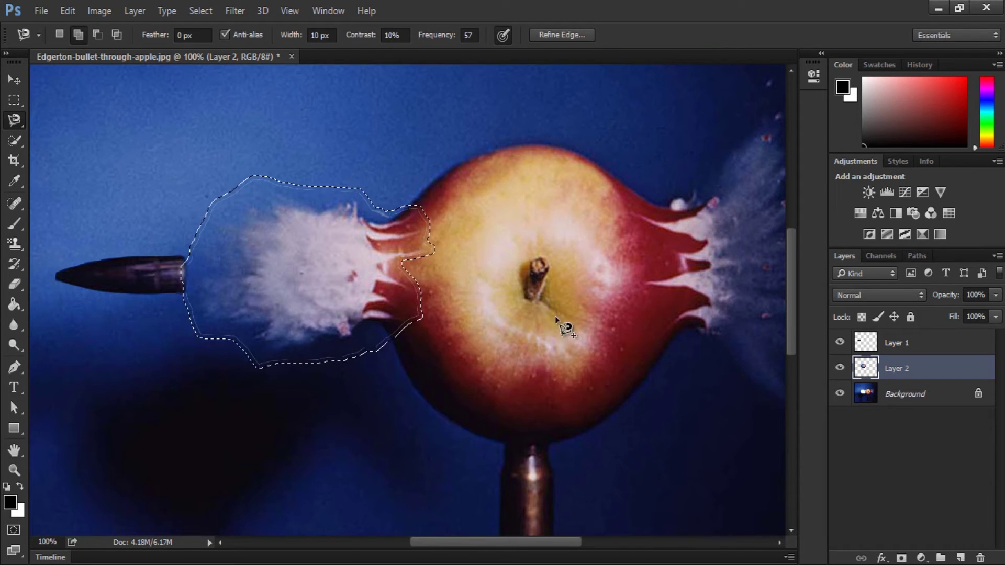
# Step: Content-Aware fill the expanded selection on the Background, then deselect
pyautogui.click(863, 393)
pyautogui.press('Delete')
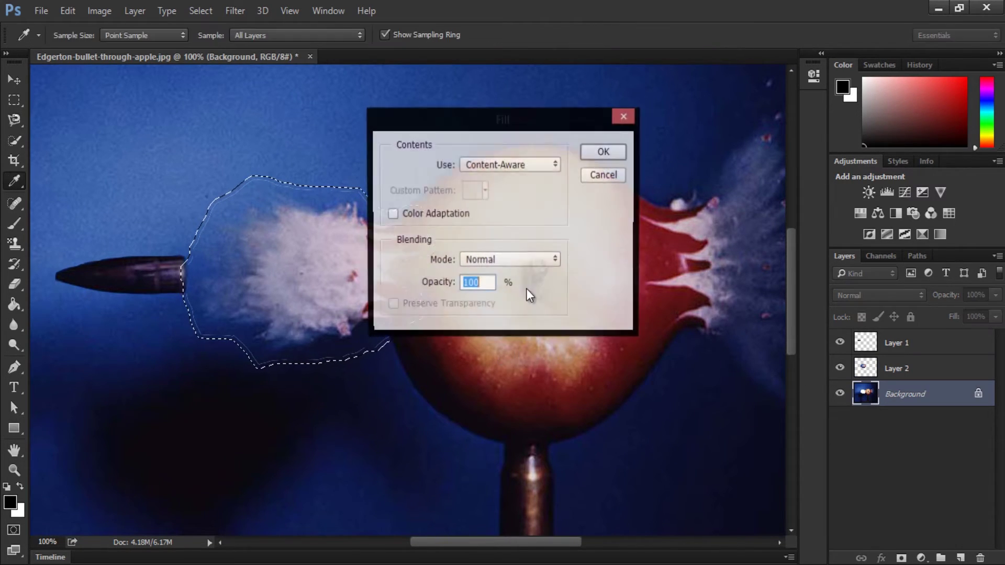
pyautogui.click(592, 150)
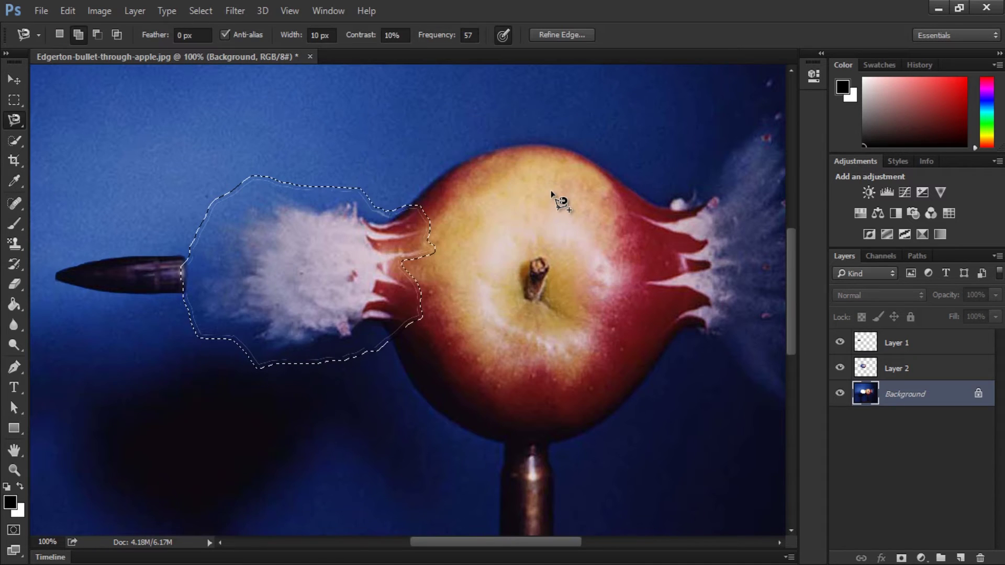
pyautogui.hotkey('ctrl', 'd')
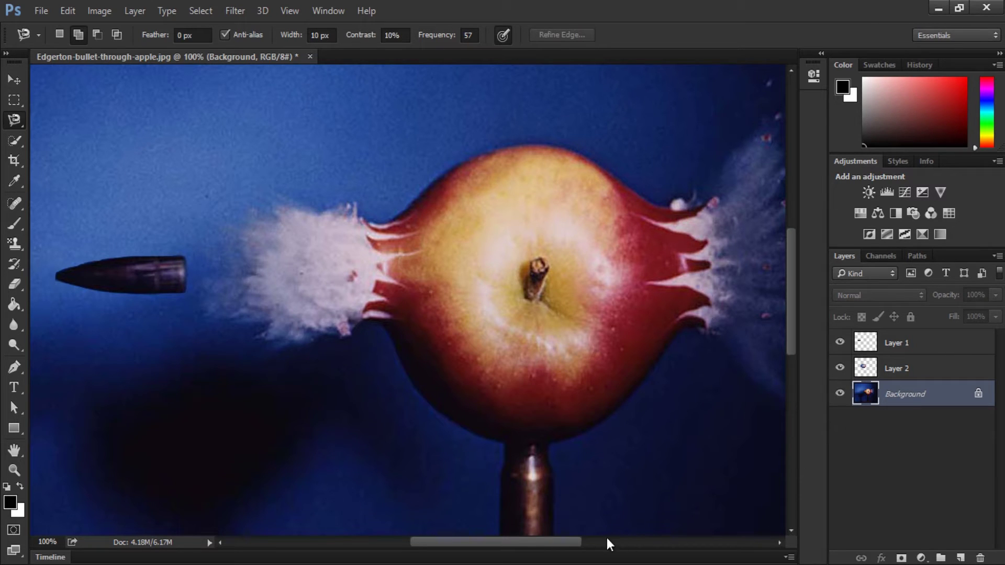
# Step: Trace the debris cloud right of the apple and copy it onto its own Layer 3
pyautogui.moveTo(579, 546); pyautogui.dragTo(640, 548)
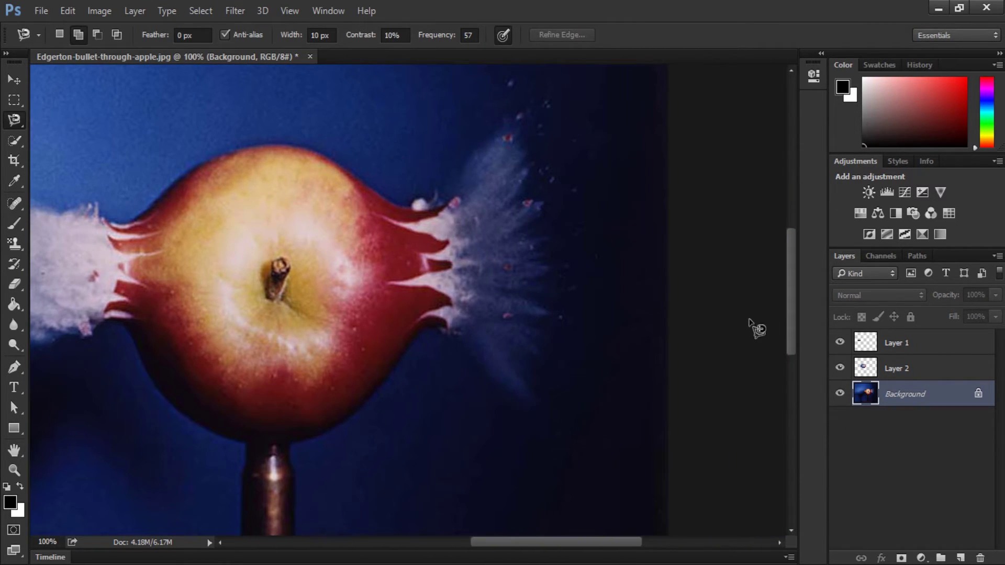
pyautogui.scroll(1, 792, 324)
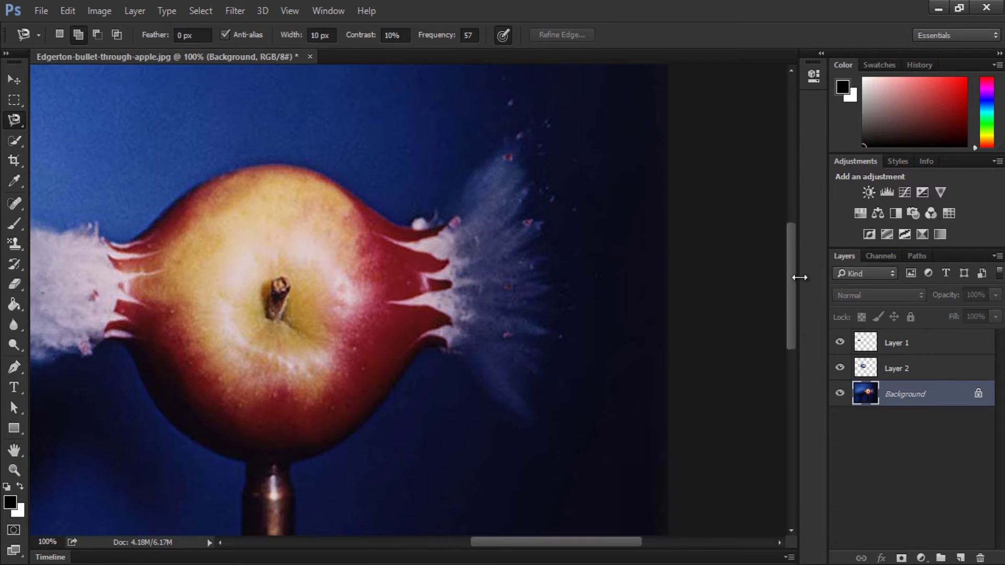
pyautogui.scroll(2, 791, 285)
pyautogui.click(471, 165)
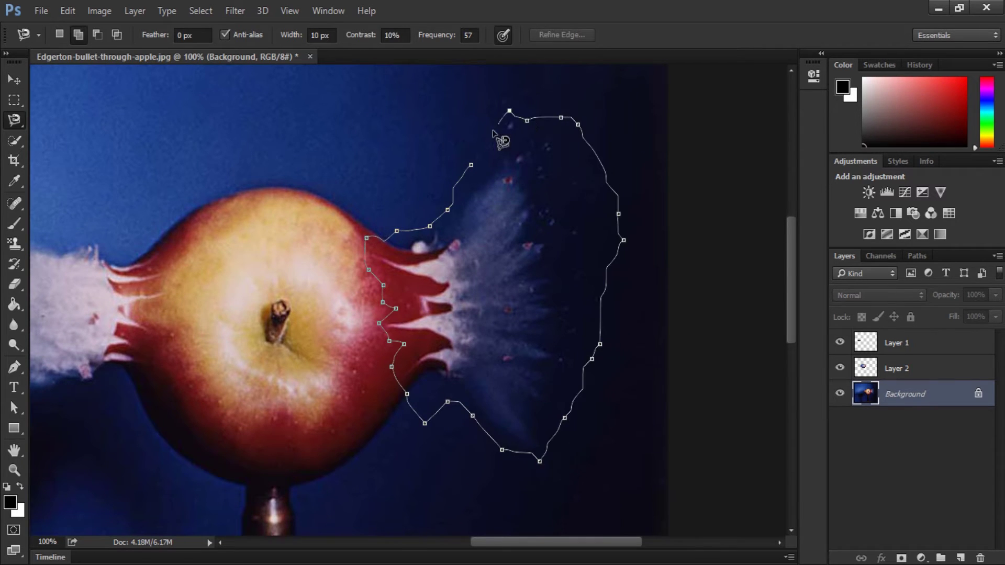
pyautogui.doubleClick(503, 125)
pyautogui.hotkey('ctrl', 'j')
# Step: Reselect the debris, expand the selection, and Content-Aware fill its spot on the Background
pyautogui.hotkey('ctrl', 'shift', 'd')
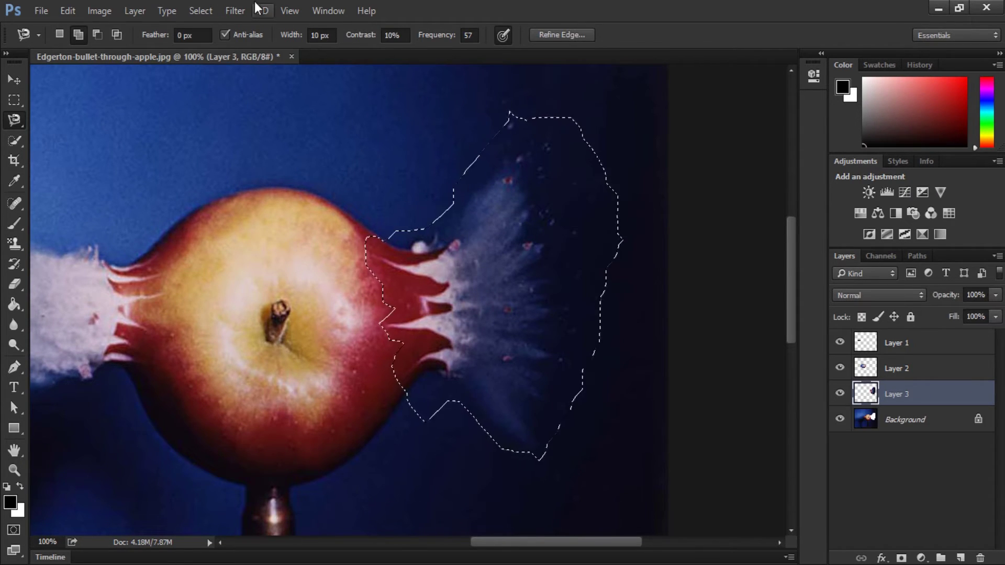
pyautogui.click(200, 10)
pyautogui.moveTo(236, 222)
pyautogui.click(426, 245)
pyautogui.press('Return')
pyautogui.hotkey('alt', '[')
pyautogui.hotkey('shift', 'F5')
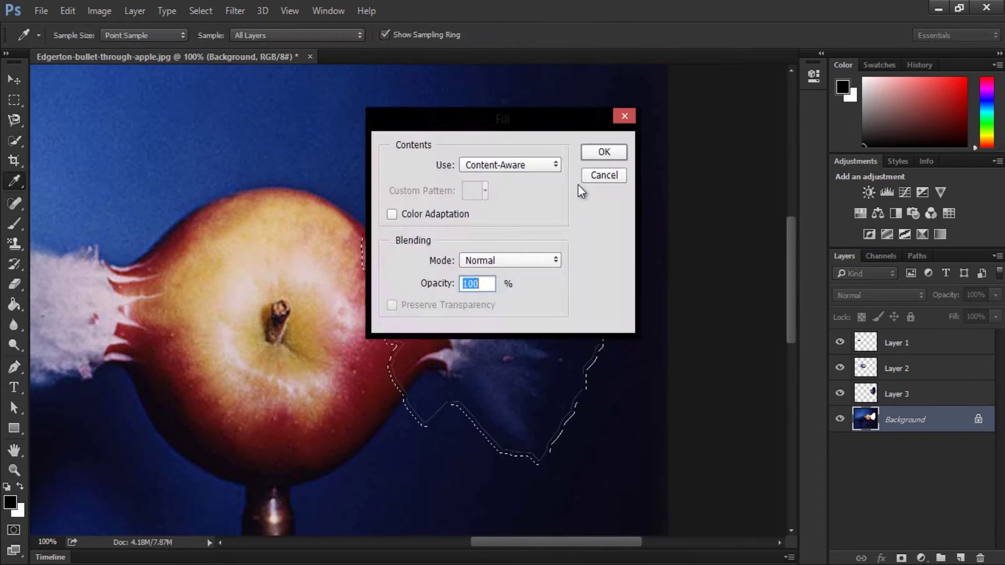
pyautogui.click(601, 174)
pyautogui.hotkey('ctrl', 'd')
pyautogui.press('j')
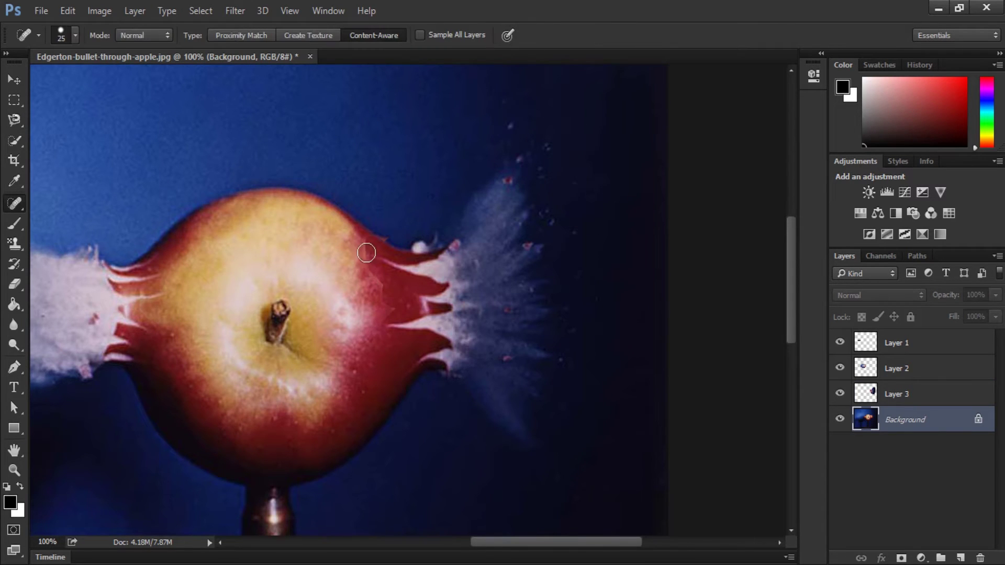
# Step: Fit the photo to the screen, check Layers 3, 2, 1 and Background, then hide Layer 3
pyautogui.click(20, 469)
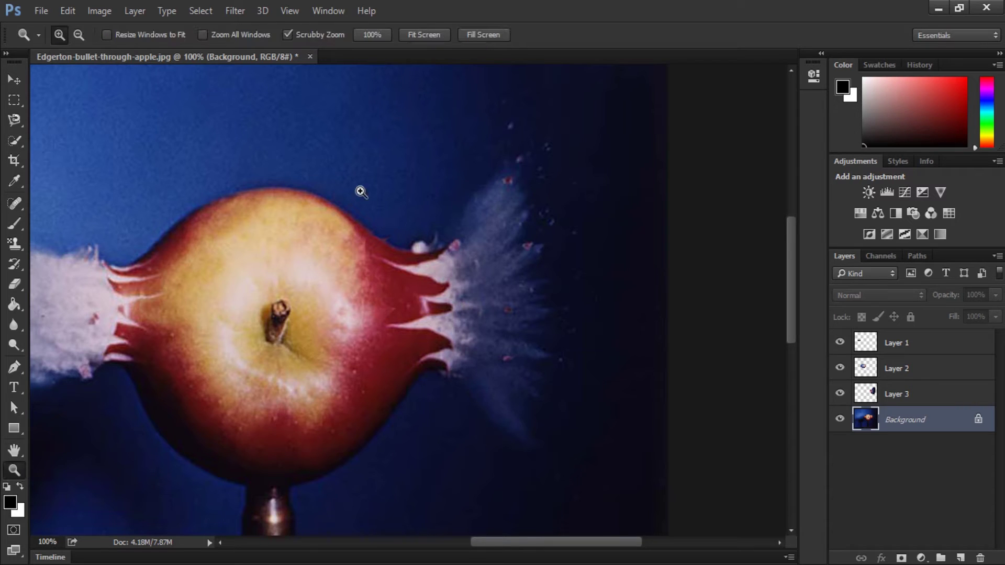
pyautogui.click(432, 36)
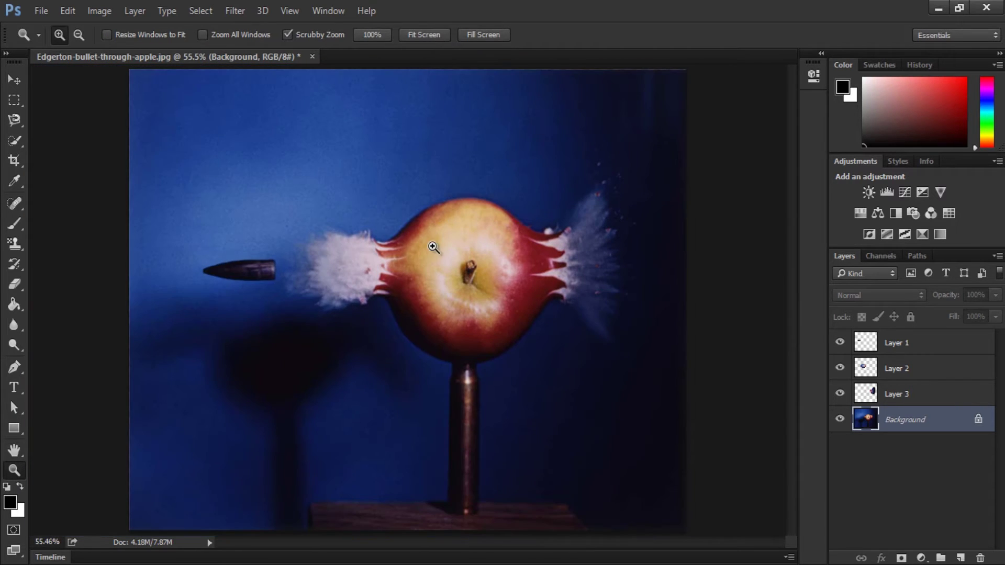
pyautogui.click(897, 398)
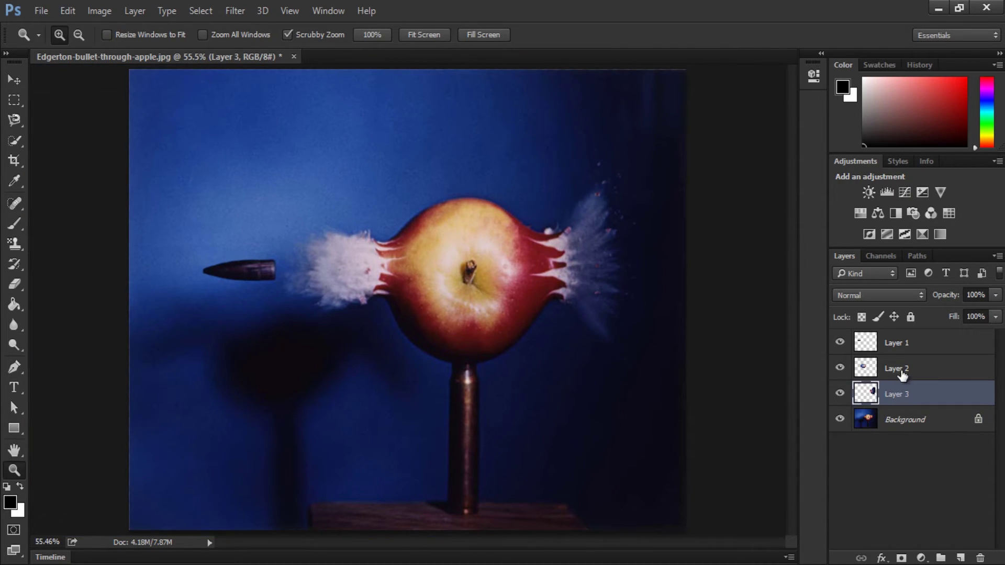
pyautogui.click(17, 84)
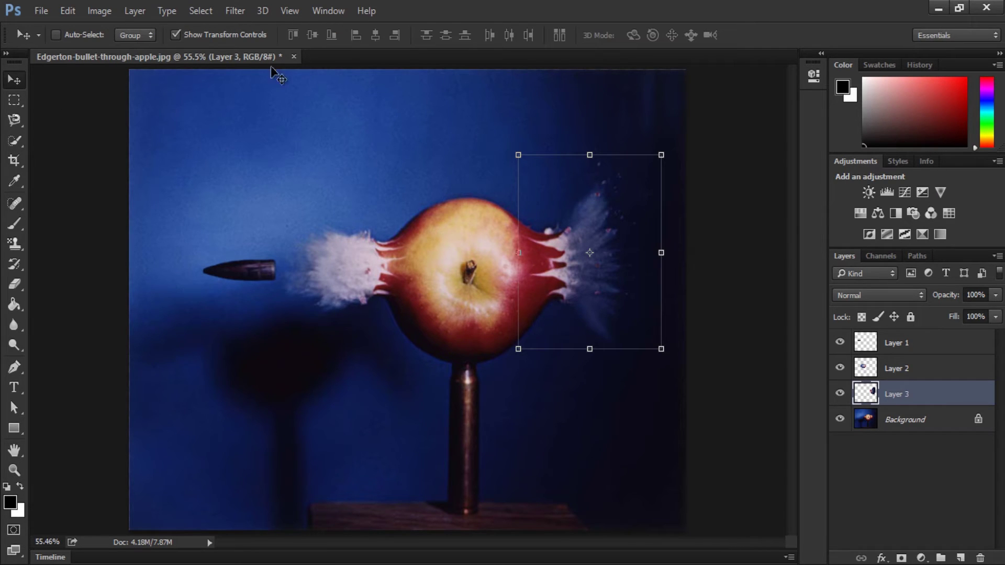
pyautogui.click(932, 376)
pyautogui.click(933, 352)
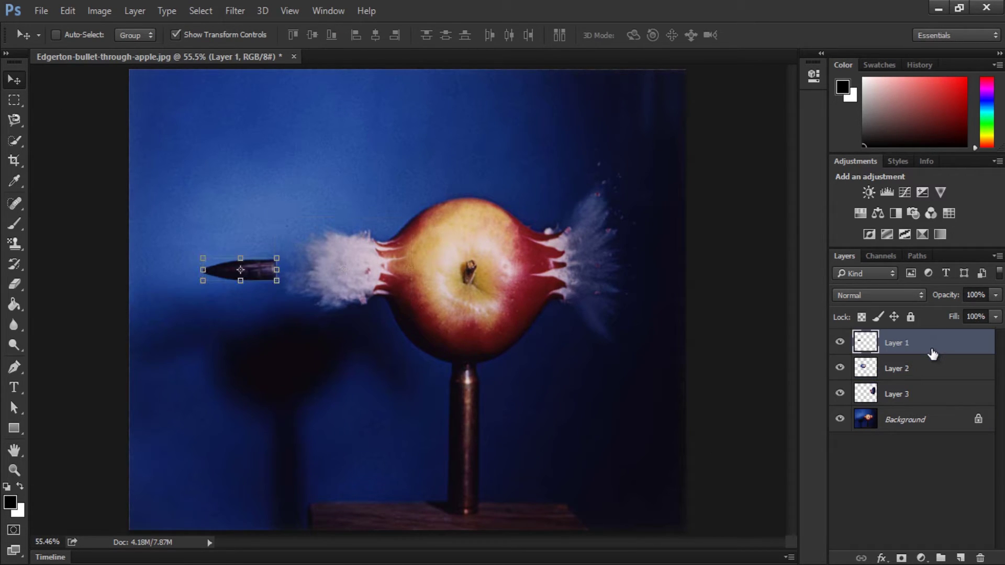
pyautogui.click(911, 428)
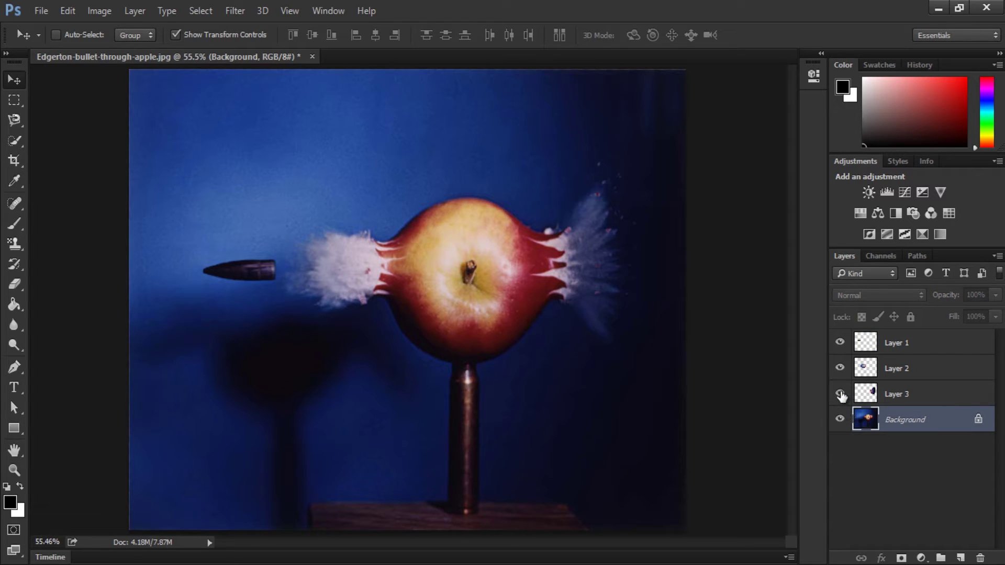
pyautogui.click(839, 394)
# Step: Hide Layers 2 and 1, and save the cleaned photo as a JPEG named 'Background'
pyautogui.click(840, 368)
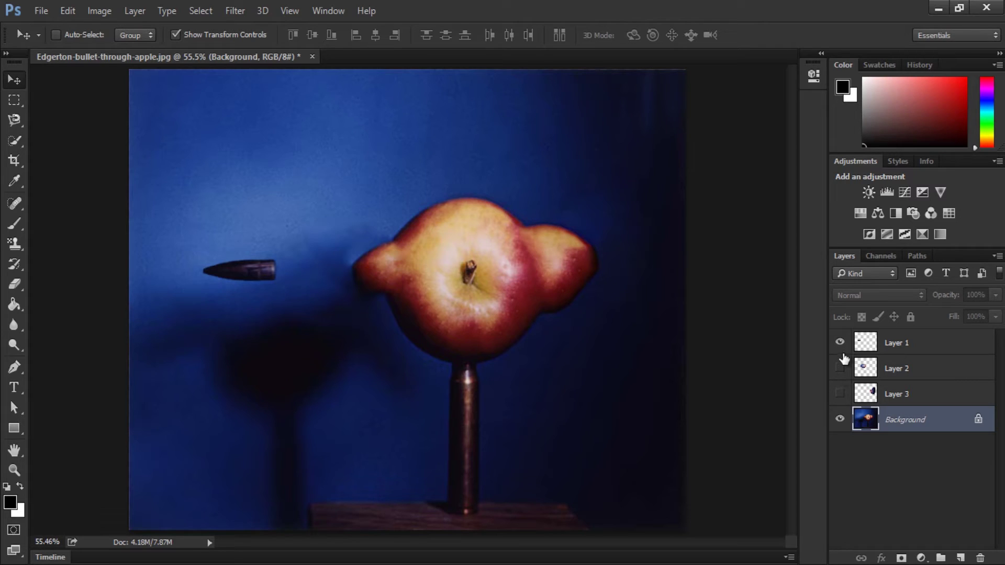
pyautogui.click(840, 343)
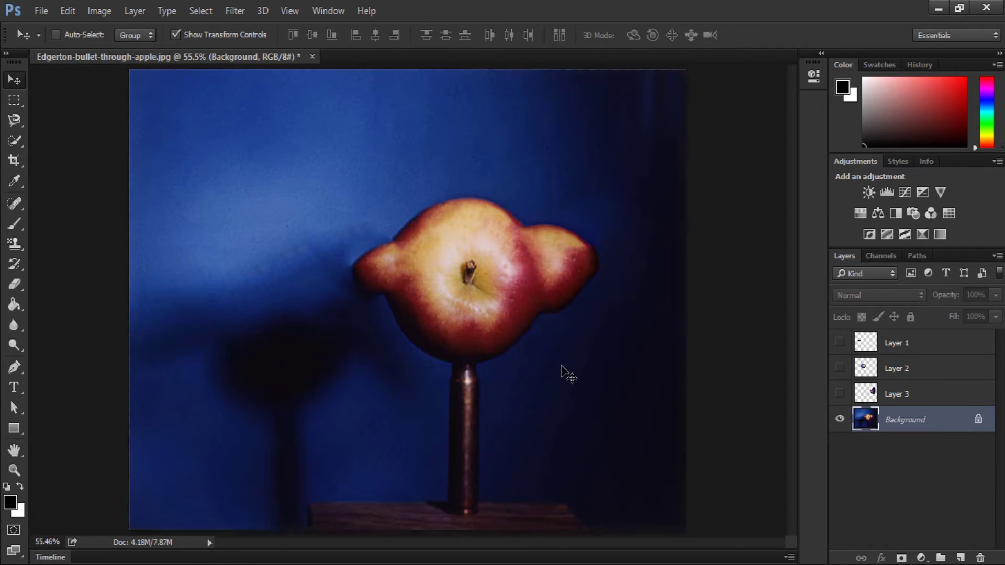
pyautogui.hotkey('ctrl', 'shift', 's')
pyautogui.write('Backg')
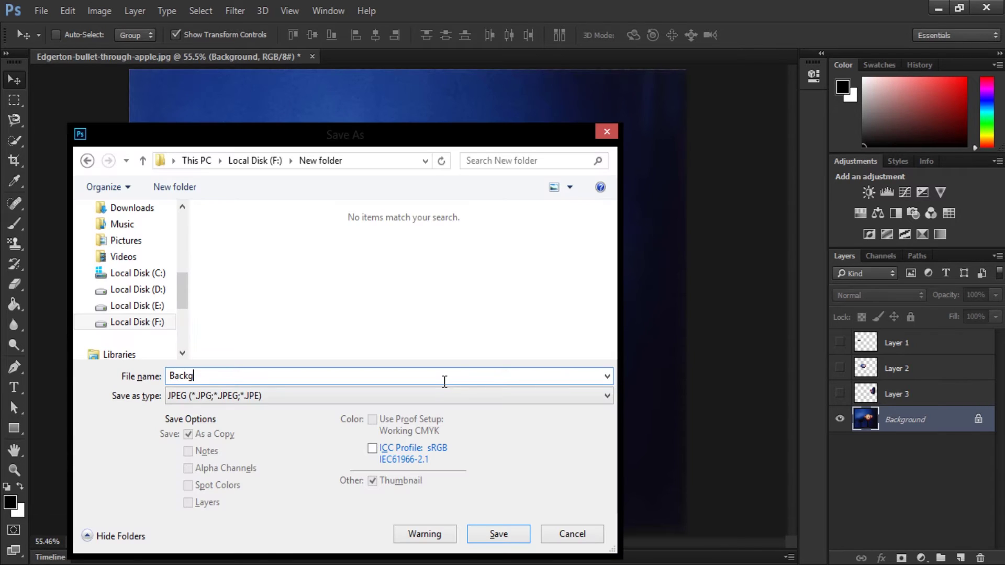
pyautogui.write('round')
pyautogui.click(499, 534)
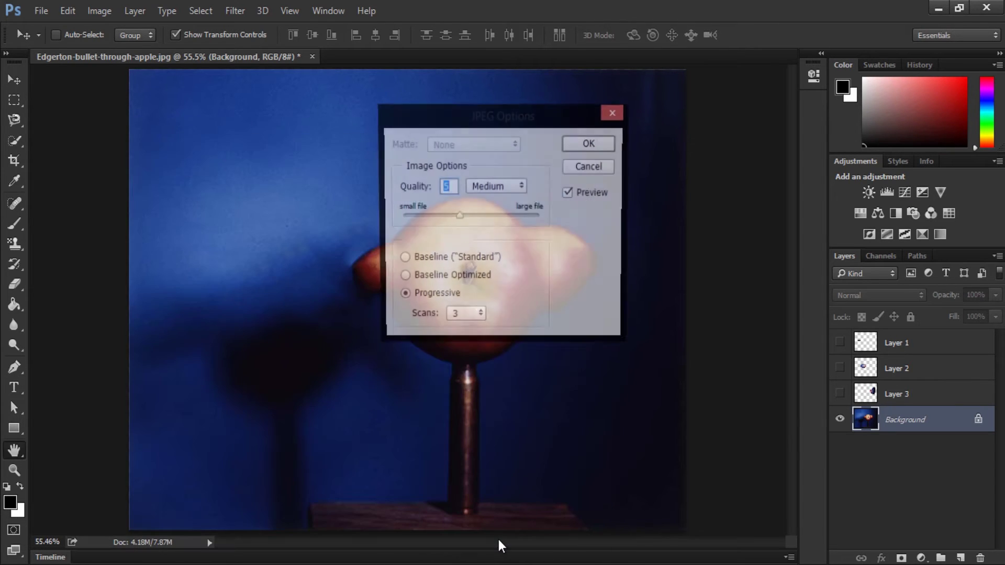
pyautogui.click(584, 145)
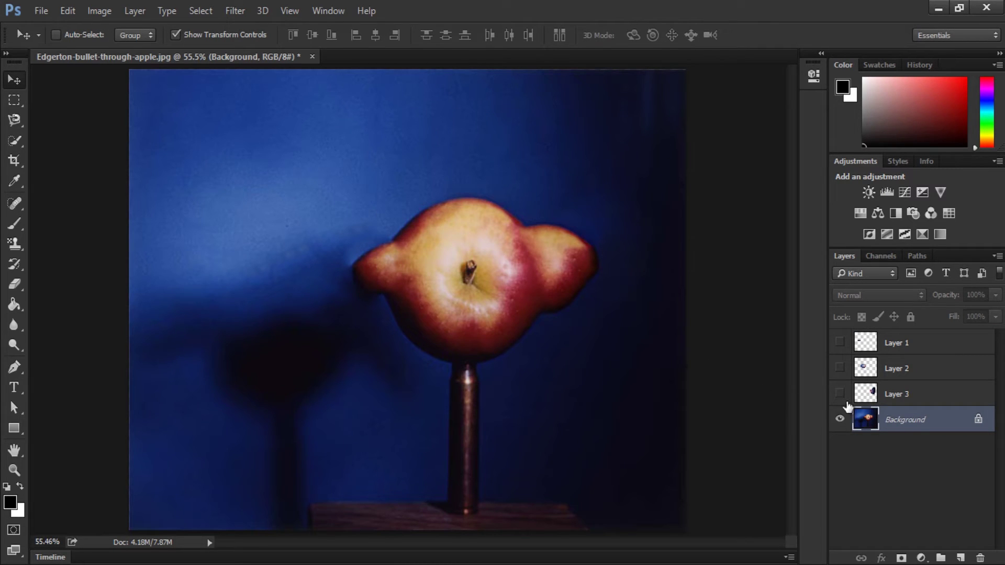
# Step: Show only Layer 3 and save it as the transparent PNG 'S1'
pyautogui.click(839, 419)
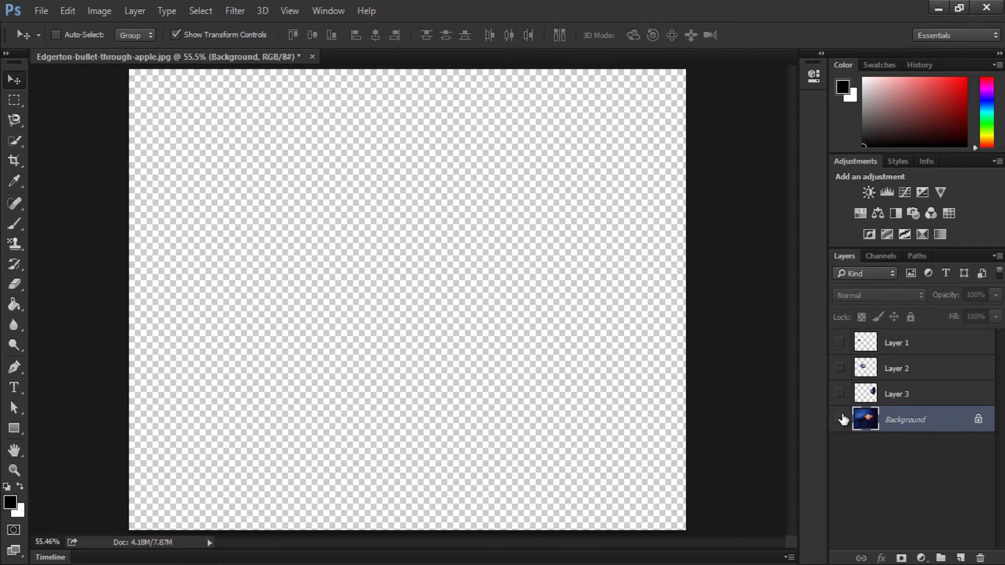
pyautogui.click(840, 394)
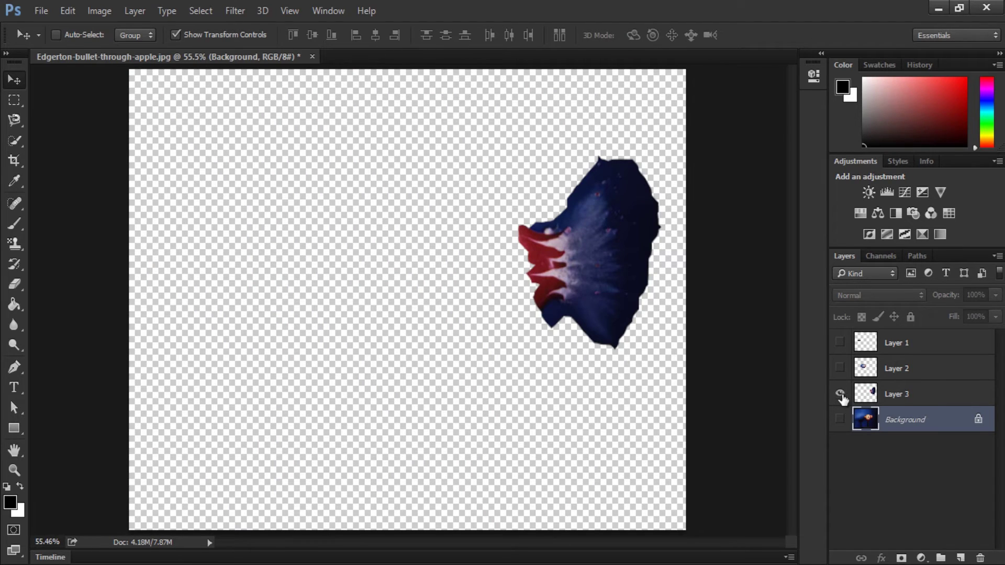
pyautogui.click(866, 394)
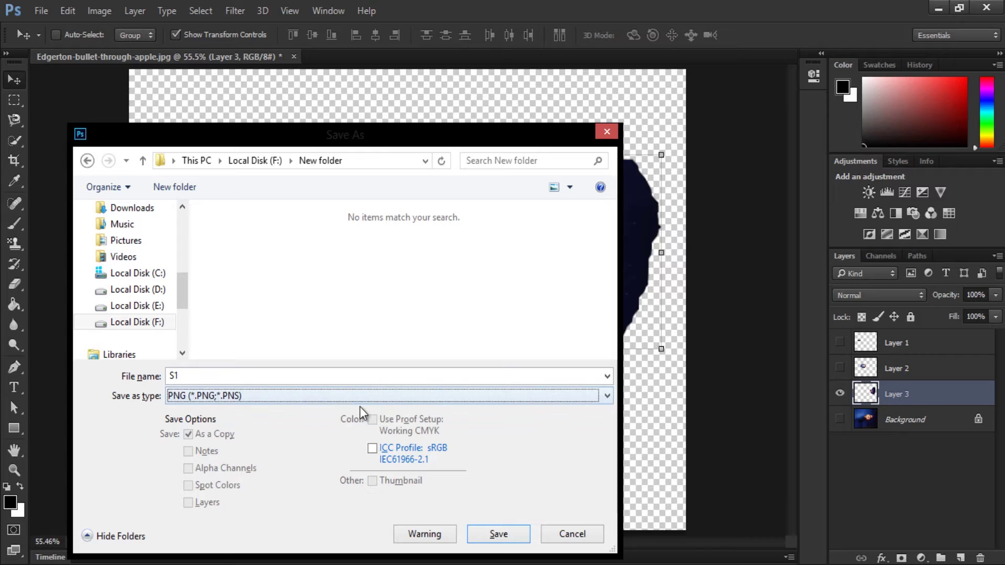
pyautogui.click(501, 535)
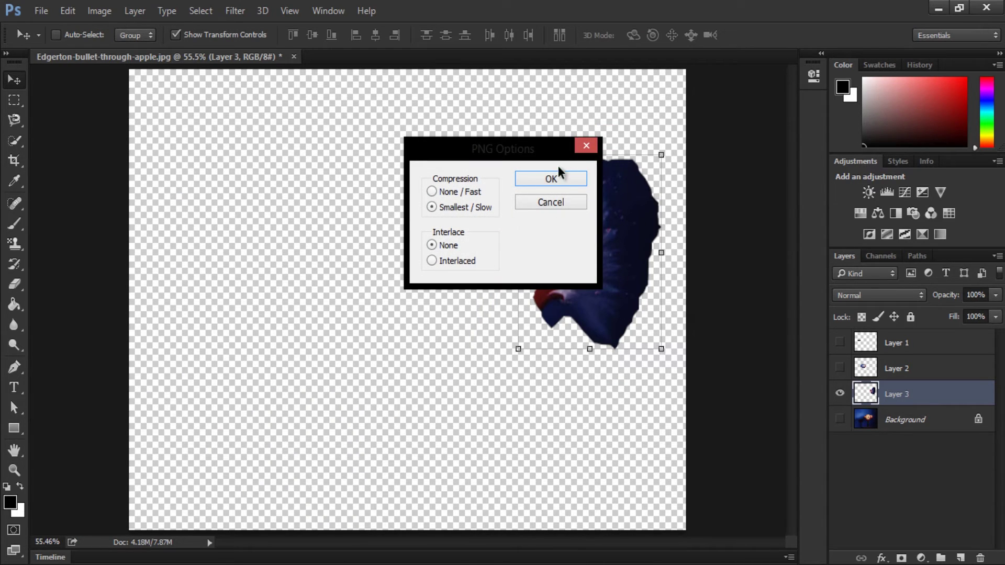
pyautogui.click(550, 179)
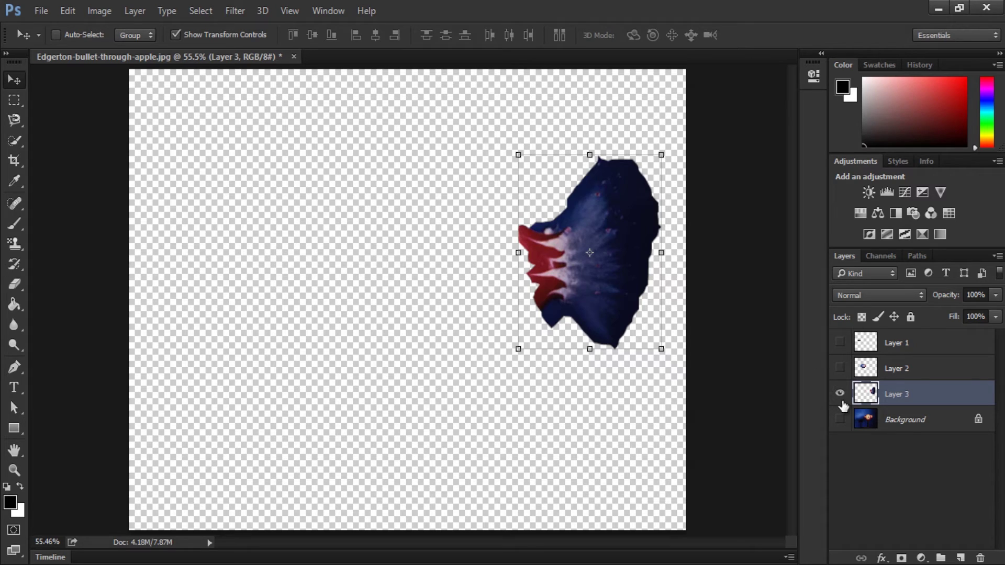
# Step: Show only Layer 2 and save it as the transparent PNG 'S2'
pyautogui.click(839, 394)
pyautogui.click(839, 368)
pyautogui.click(856, 371)
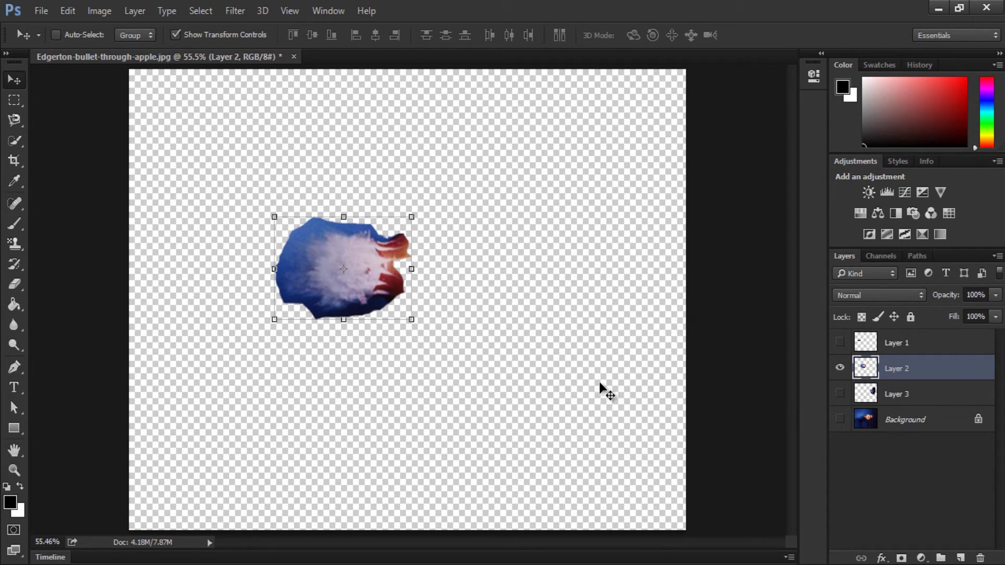
pyautogui.hotkey('ctrl', 'shift', 's')
pyautogui.click(499, 533)
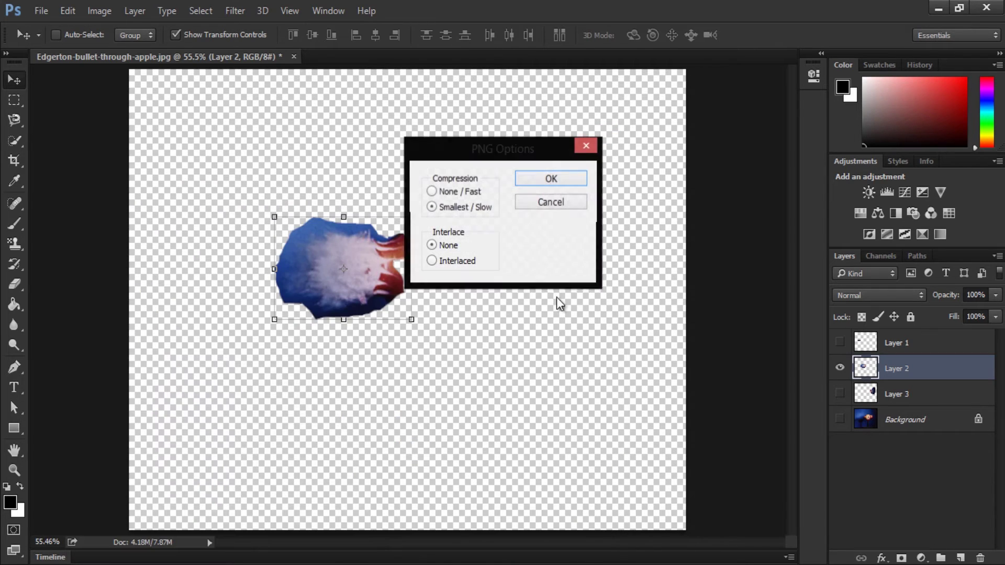
pyautogui.click(561, 185)
# Step: Show only the bullet layer and save it as the transparent PNG 'Bullet'
pyautogui.click(839, 368)
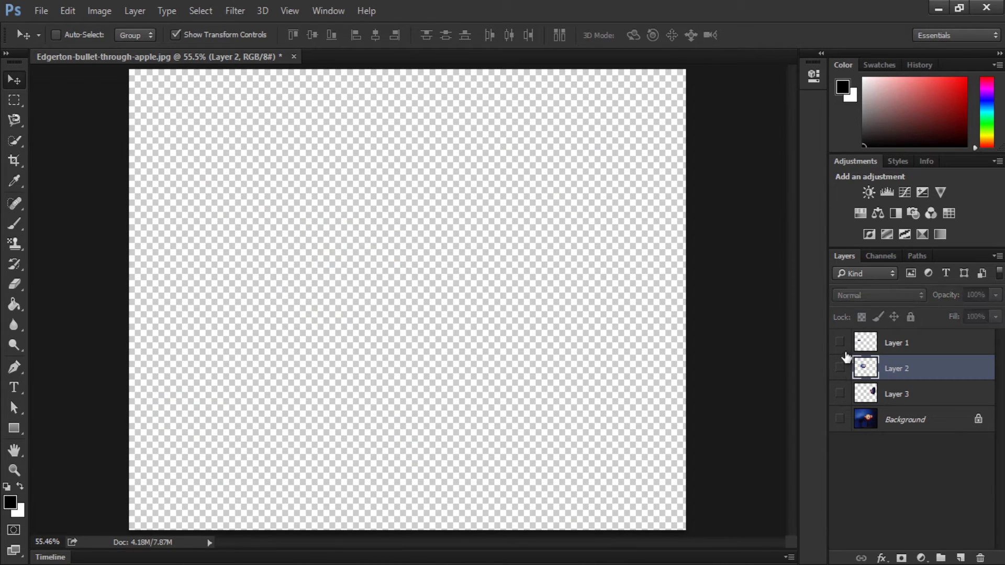
pyautogui.click(839, 343)
pyautogui.click(864, 347)
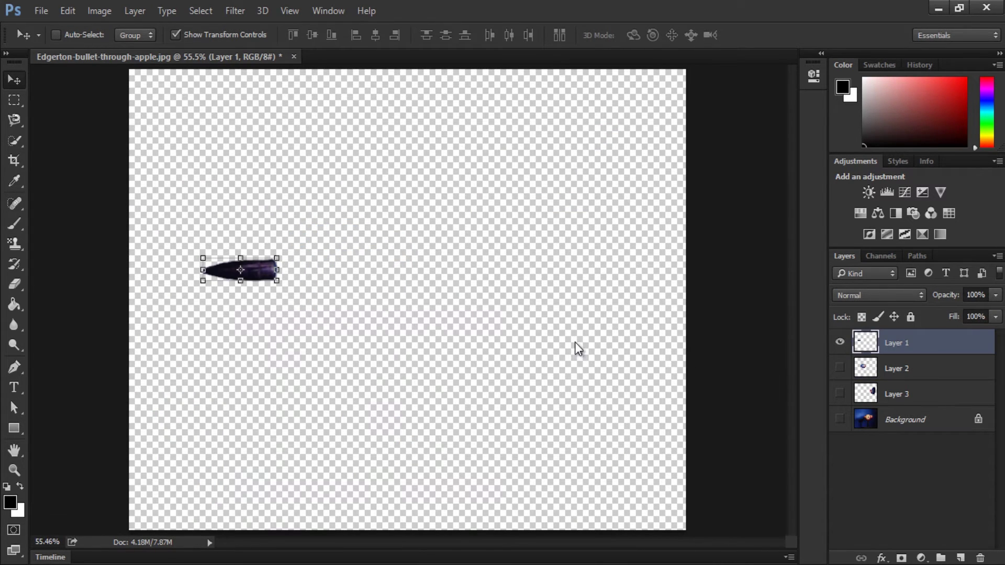
pyautogui.hotkey('ctrl', 'shift', 's')
pyautogui.click(506, 533)
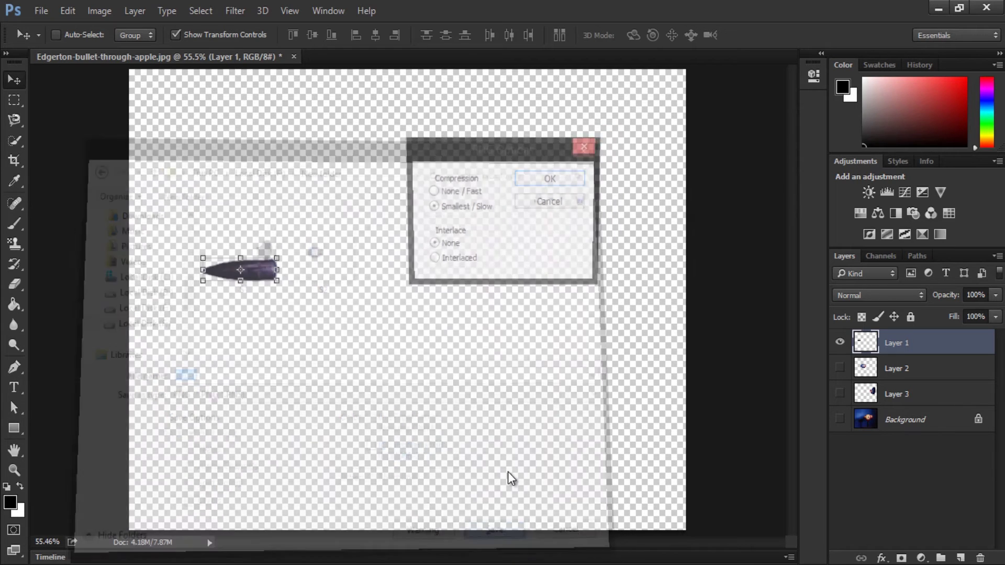
pyautogui.click(570, 183)
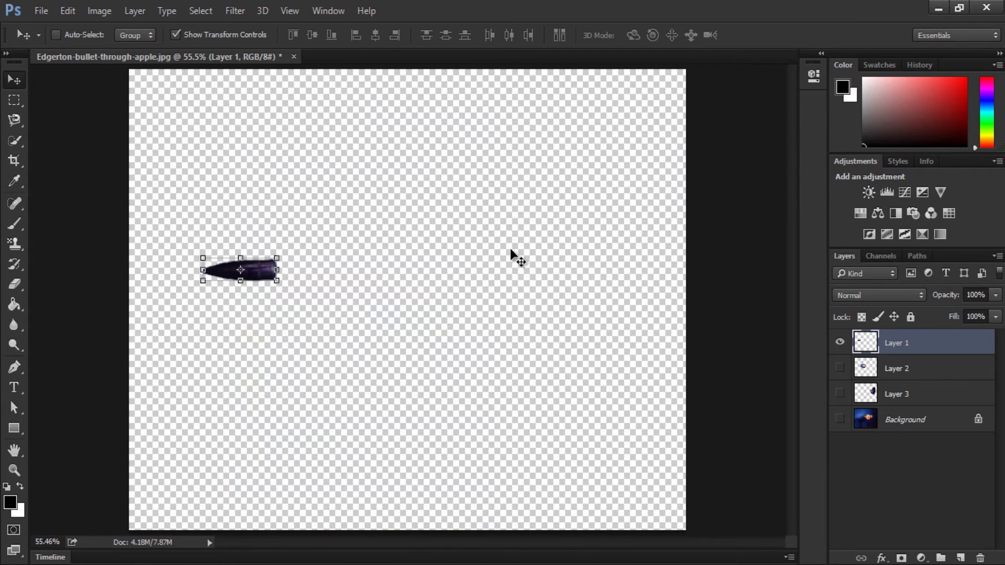
# Step: Make Layer 3, Layer 2 and the Background visible again
pyautogui.click(840, 393)
pyautogui.click(840, 368)
pyautogui.click(840, 419)
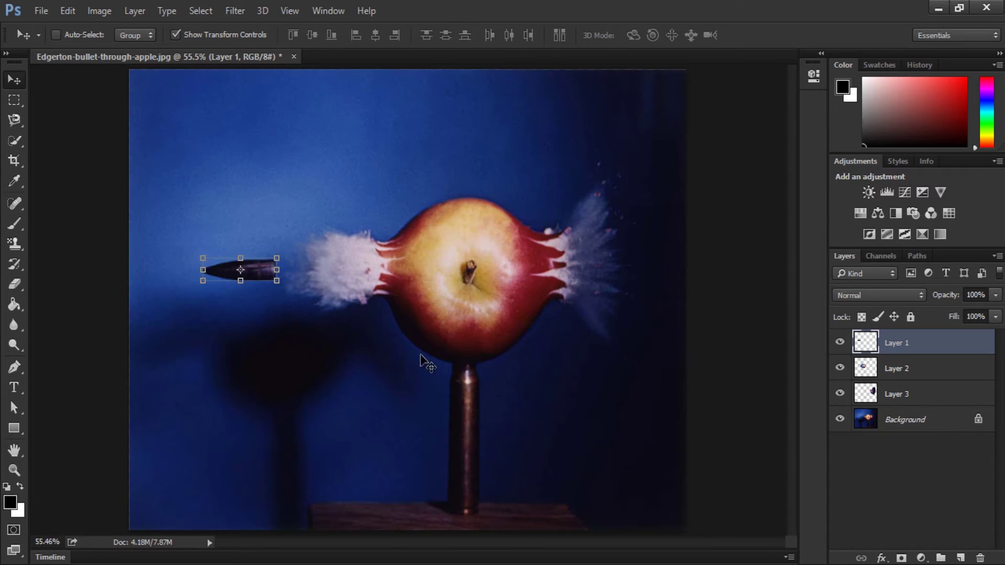
pyautogui.click(14, 224)
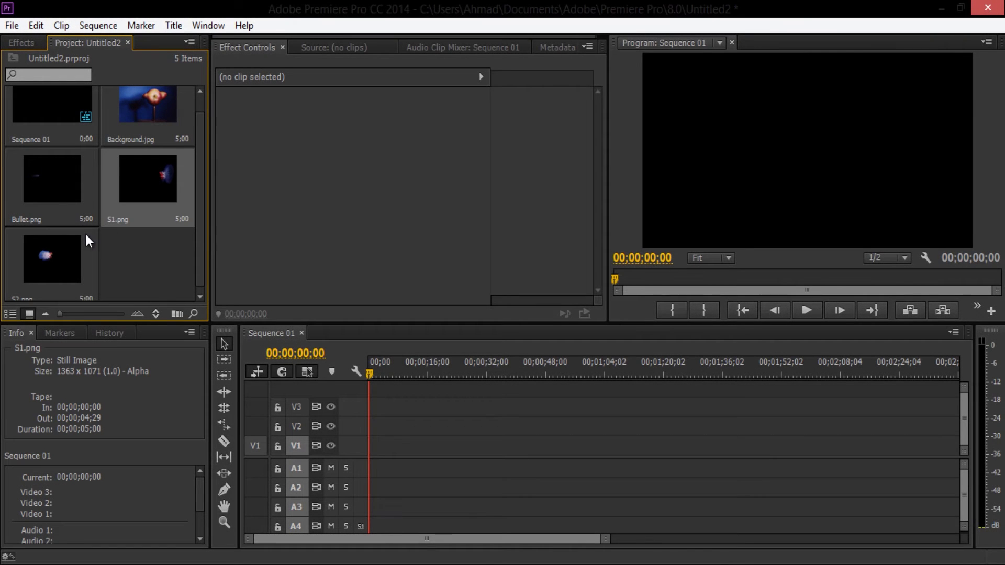
# Step: Drop Background.jpg onto V1 and trim its right edge so the sequence ends at 00;00;03;12
pyautogui.click(78, 240)
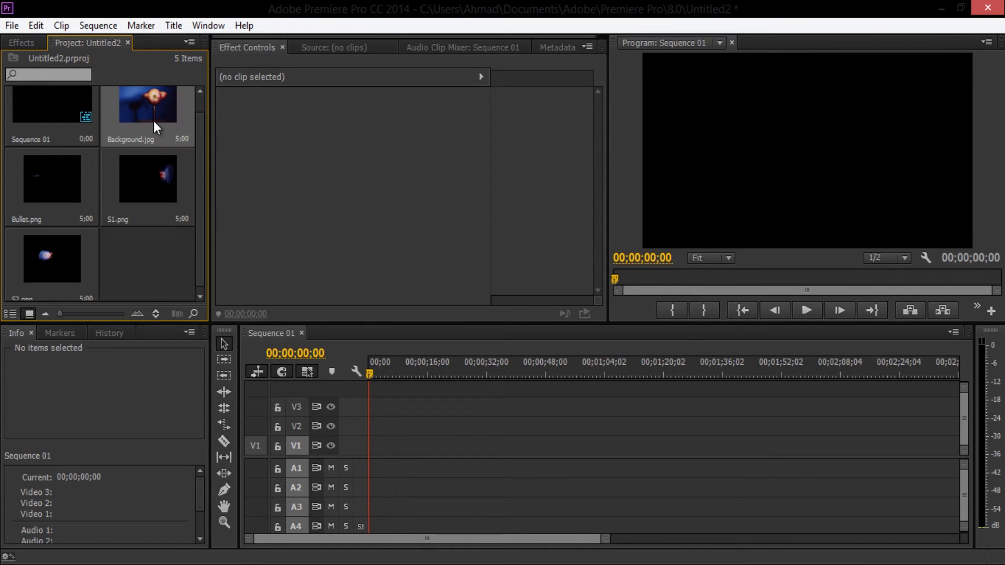
pyautogui.moveTo(153, 121); pyautogui.dragTo(368, 452)
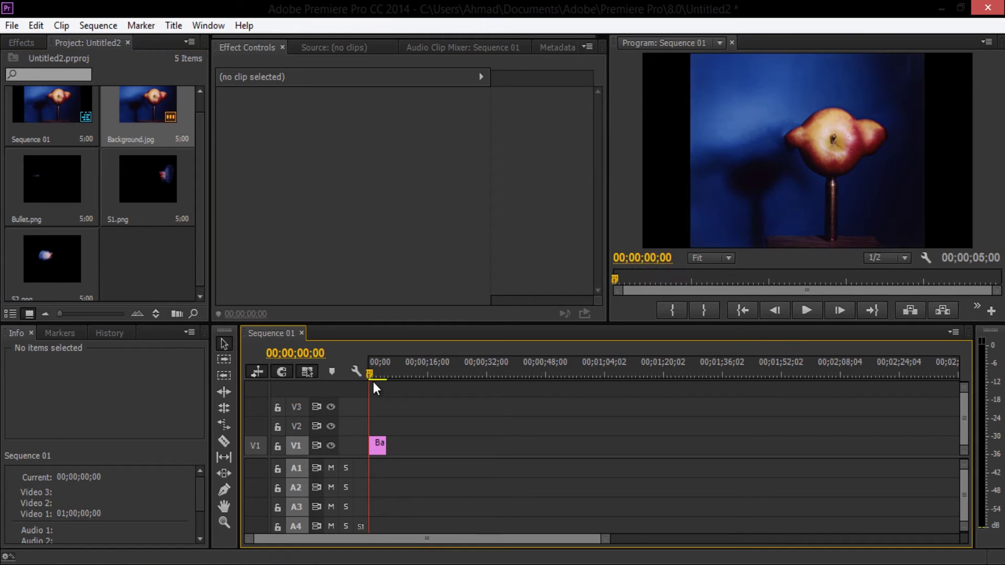
pyautogui.click(381, 446)
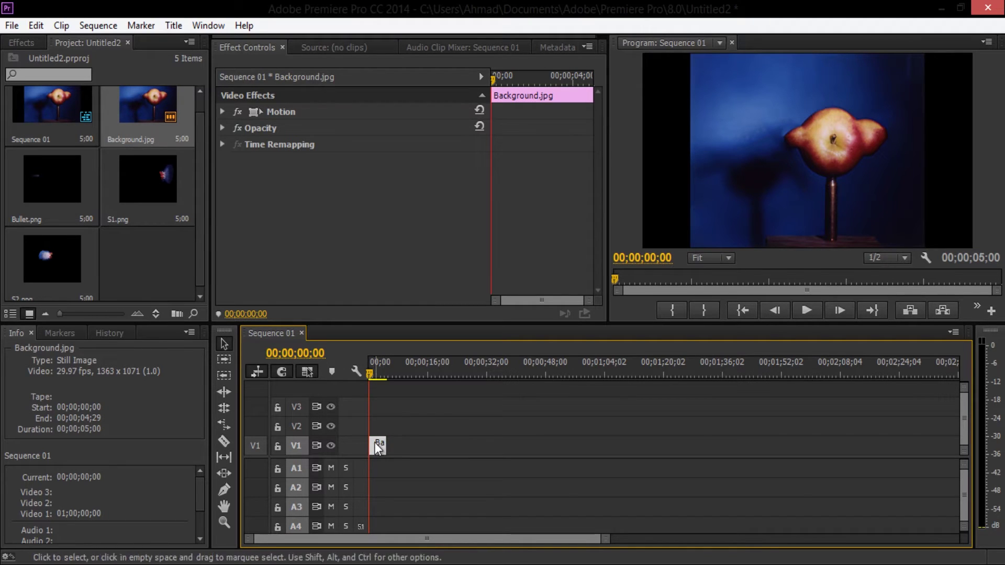
pyautogui.moveTo(371, 374); pyautogui.dragTo(318, 390)
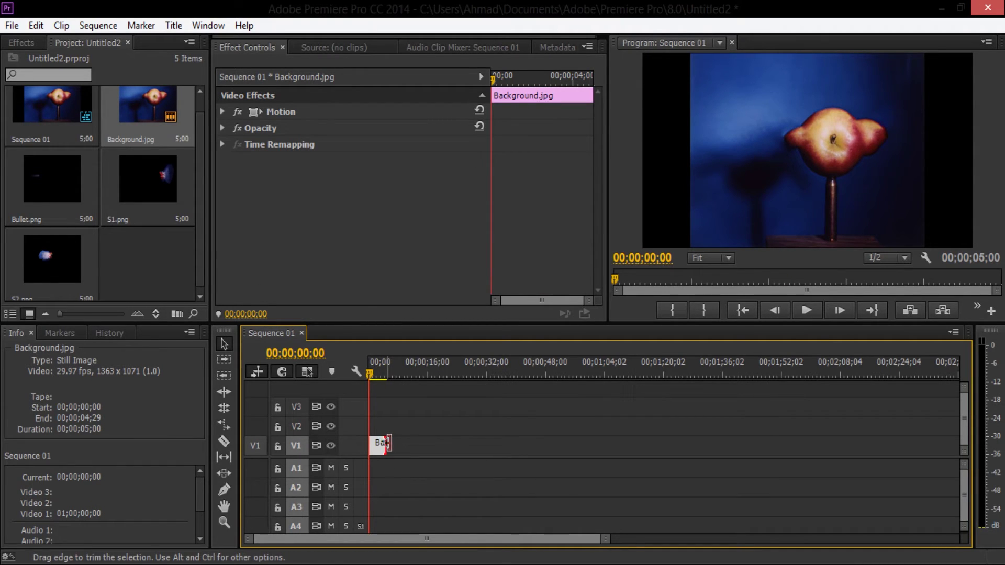
pyautogui.moveTo(387, 443); pyautogui.dragTo(378, 444)
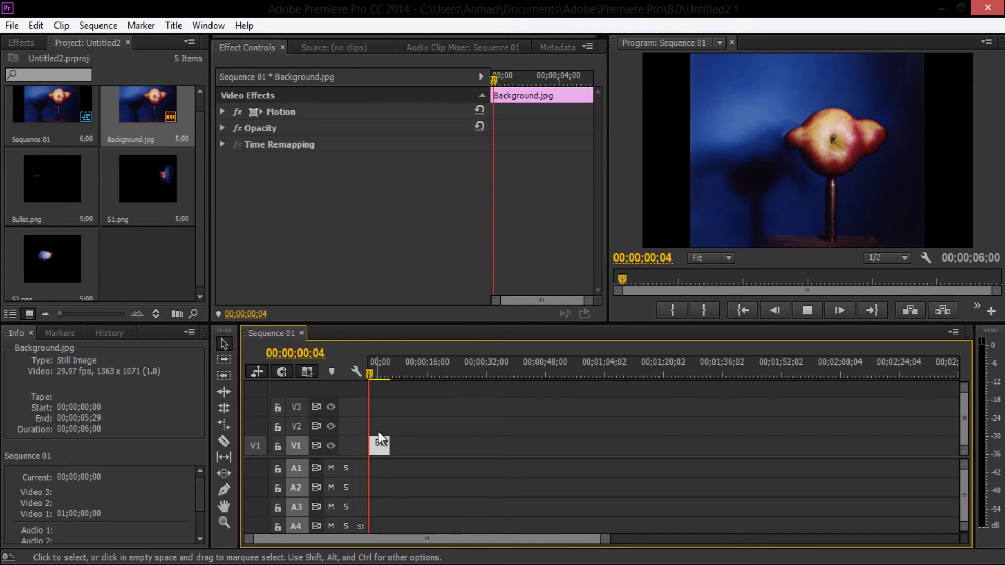
pyautogui.click(62, 198)
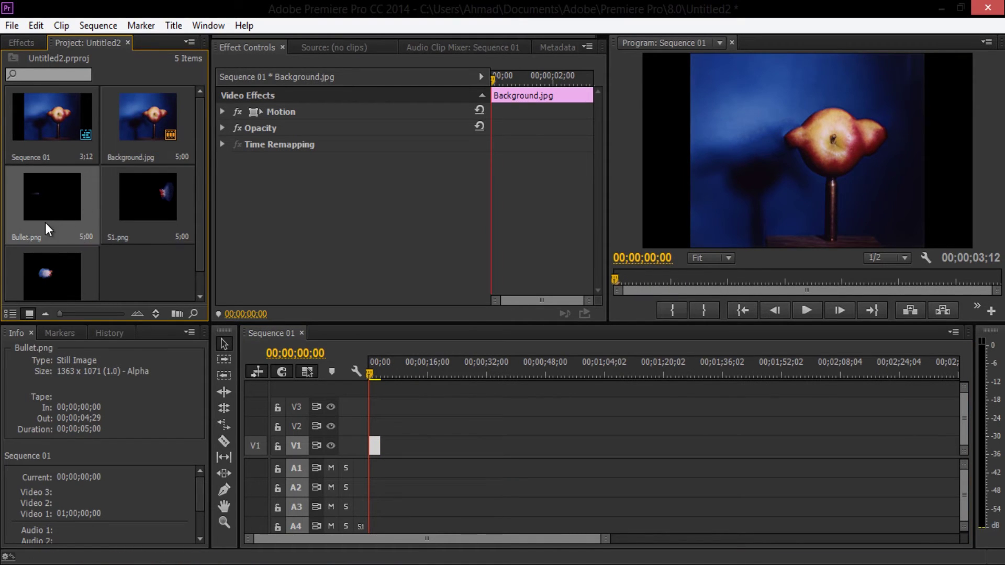
# Step: Stack Bullet.png on V2, S1.png on V3 and S2.png on a new V4
pyautogui.moveTo(46, 224); pyautogui.dragTo(361, 435)
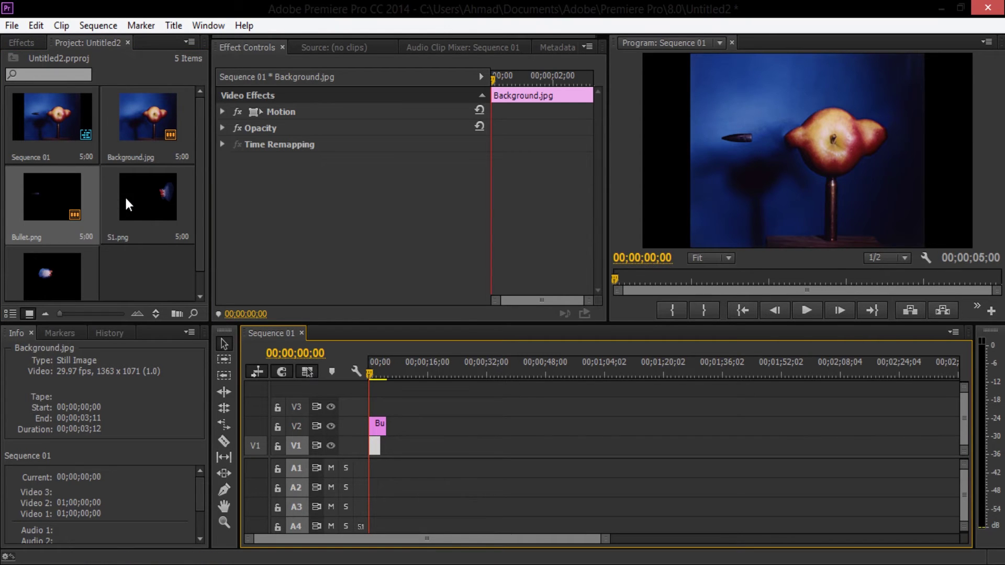
pyautogui.moveTo(125, 199); pyautogui.dragTo(376, 407)
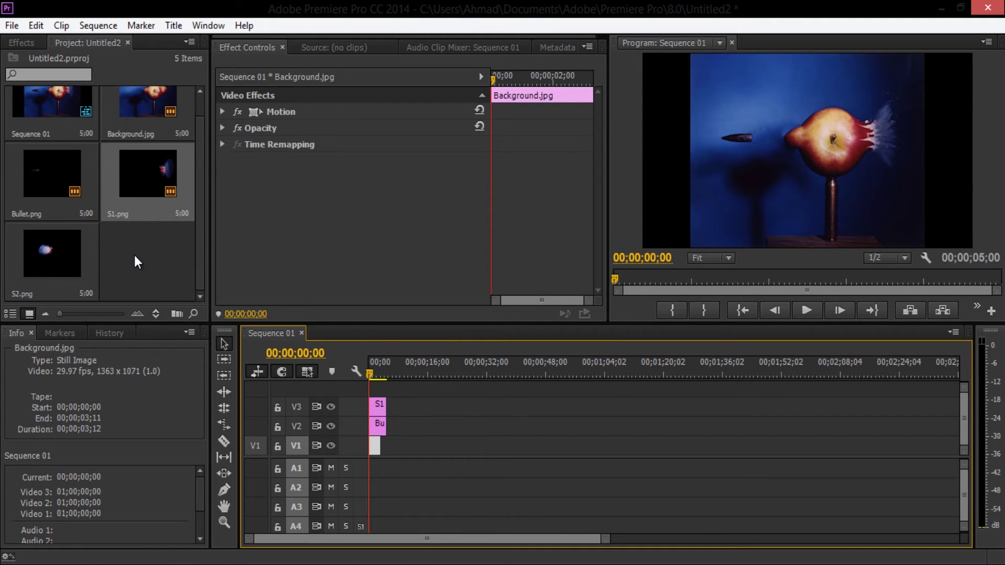
pyautogui.moveTo(55, 270); pyautogui.dragTo(376, 387)
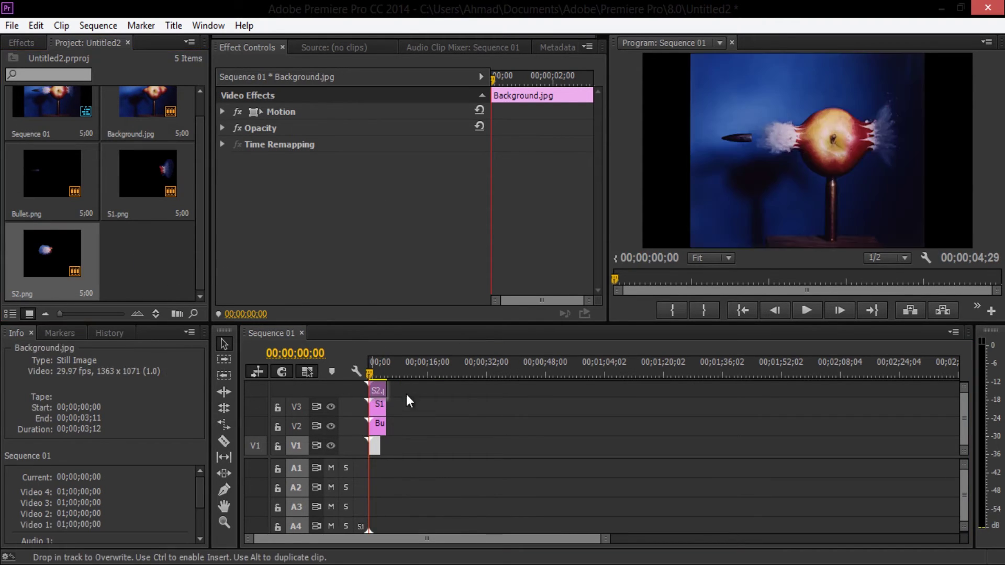
# Step: Trim the ends of the stacked clips to match Background.jpg's length
pyautogui.moveTo(384, 425); pyautogui.dragTo(380, 388)
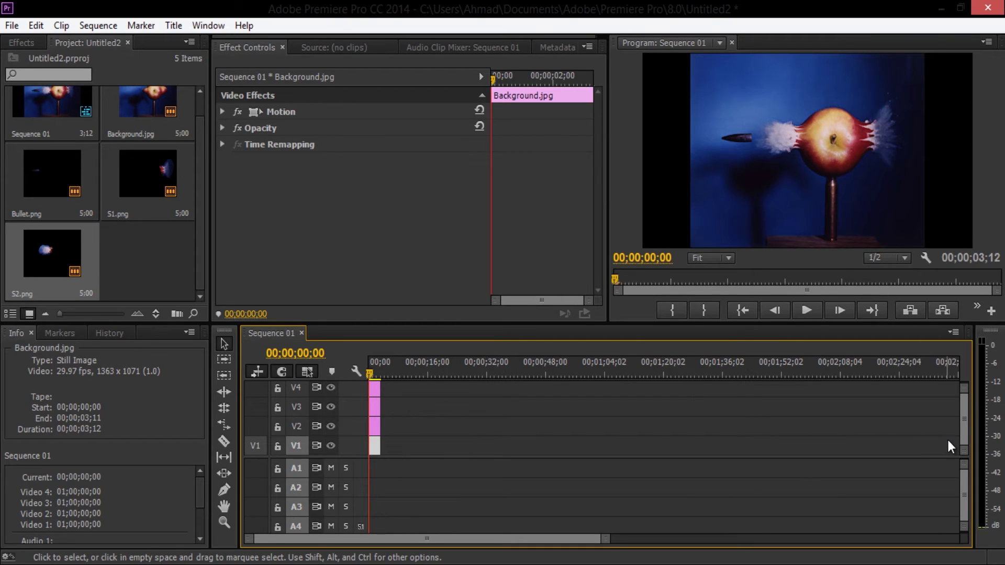
pyautogui.moveTo(966, 435); pyautogui.dragTo(966, 421)
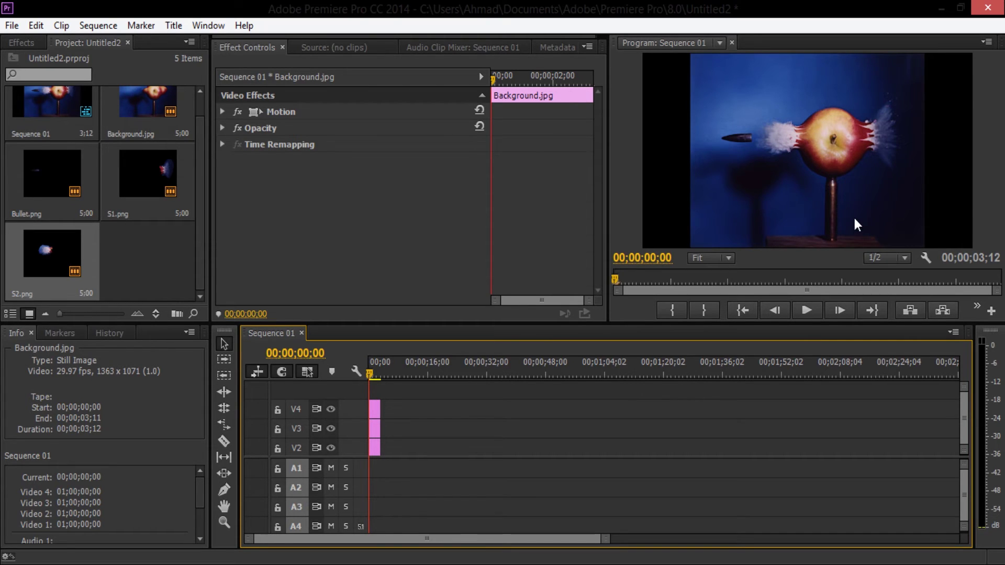
pyautogui.click(373, 411)
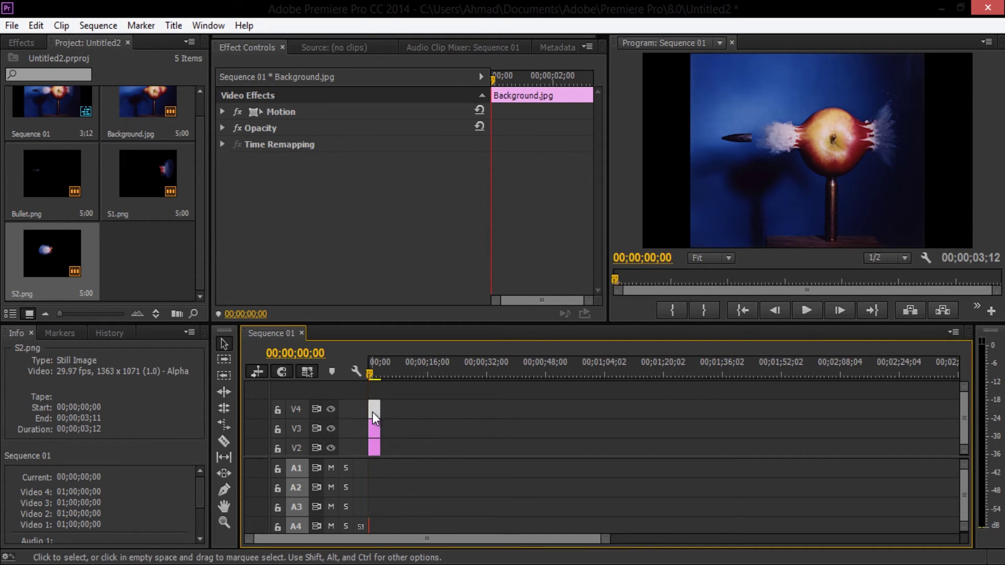
pyautogui.moveTo(605, 538); pyautogui.dragTo(485, 559)
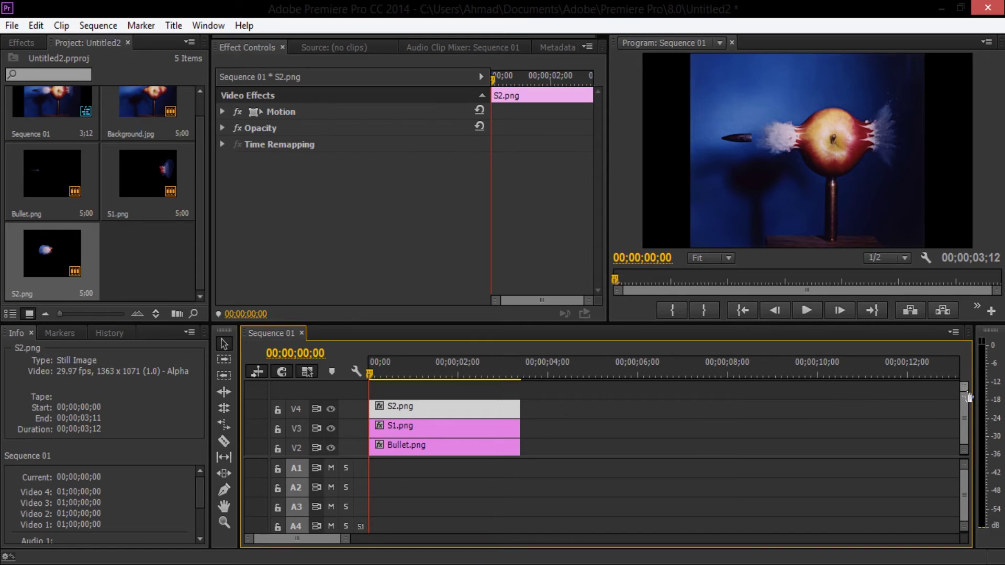
pyautogui.moveTo(964, 386); pyautogui.dragTo(967, 386)
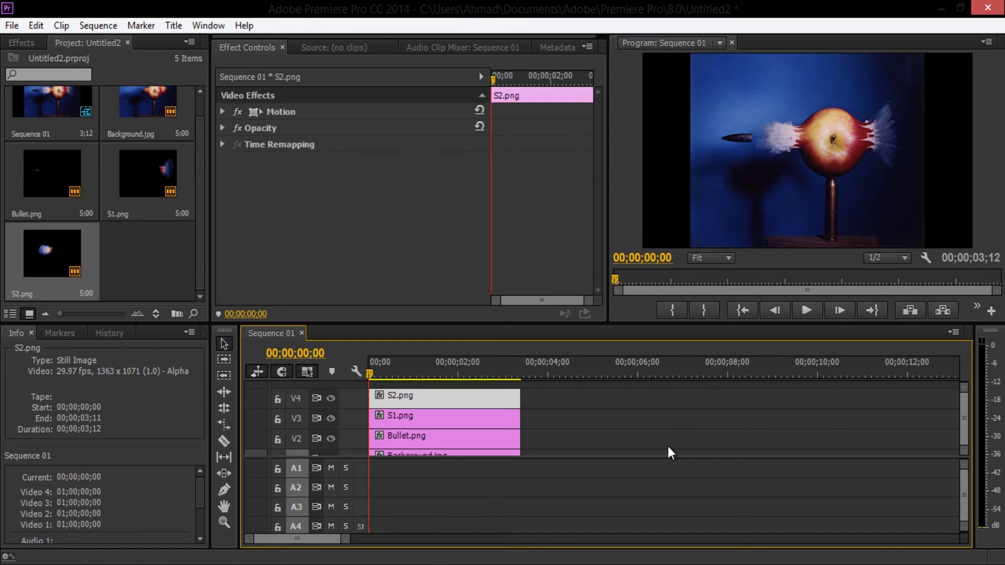
# Step: Set a starting Position keyframe on Bullet.png at 0;00 with X at 960
pyautogui.click(500, 441)
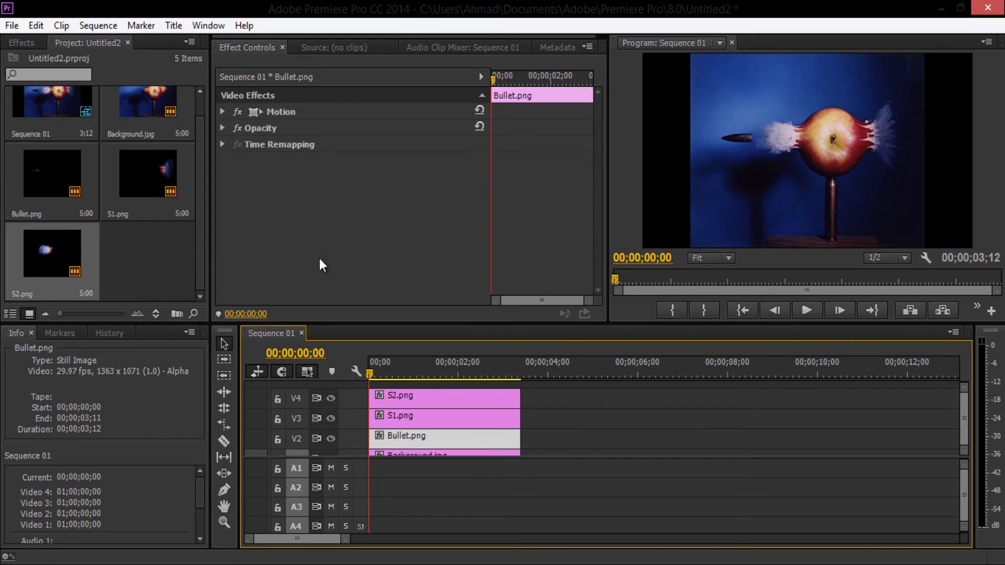
pyautogui.click(222, 112)
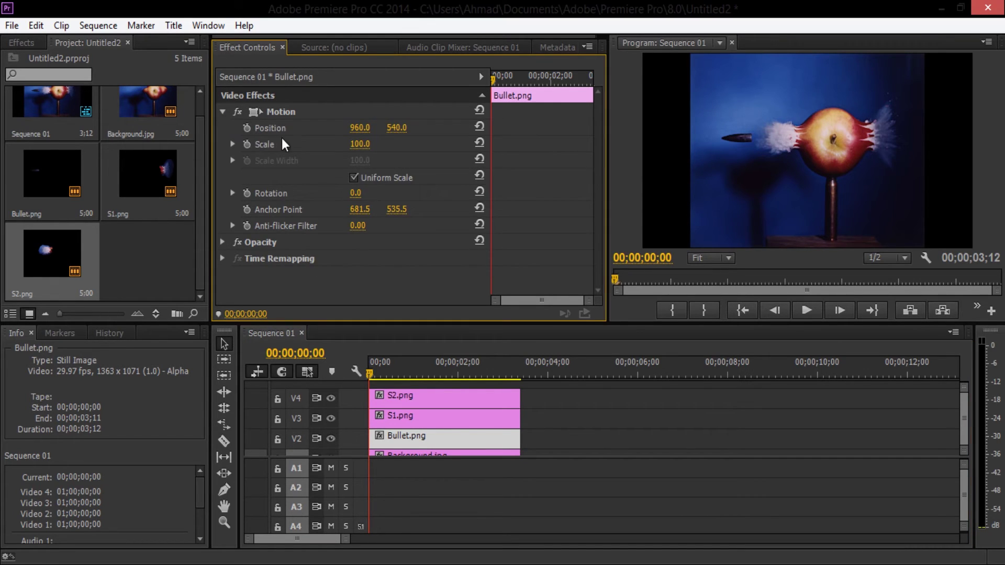
pyautogui.click(246, 128)
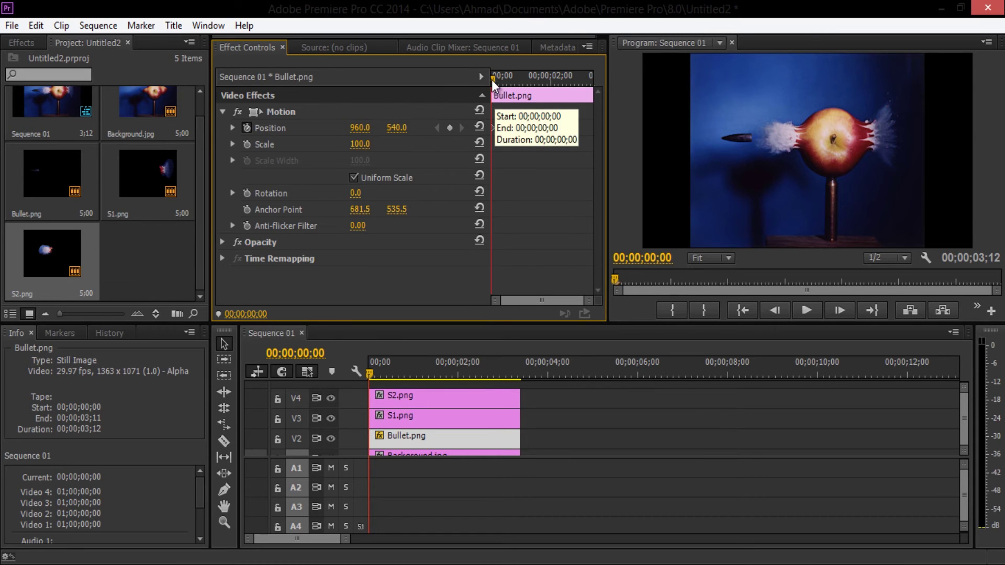
# Step: At the clip's last frame, lower Bullet.png's Position X to about 837 and preview the motion
pyautogui.moveTo(491, 79); pyautogui.dragTo(617, 90)
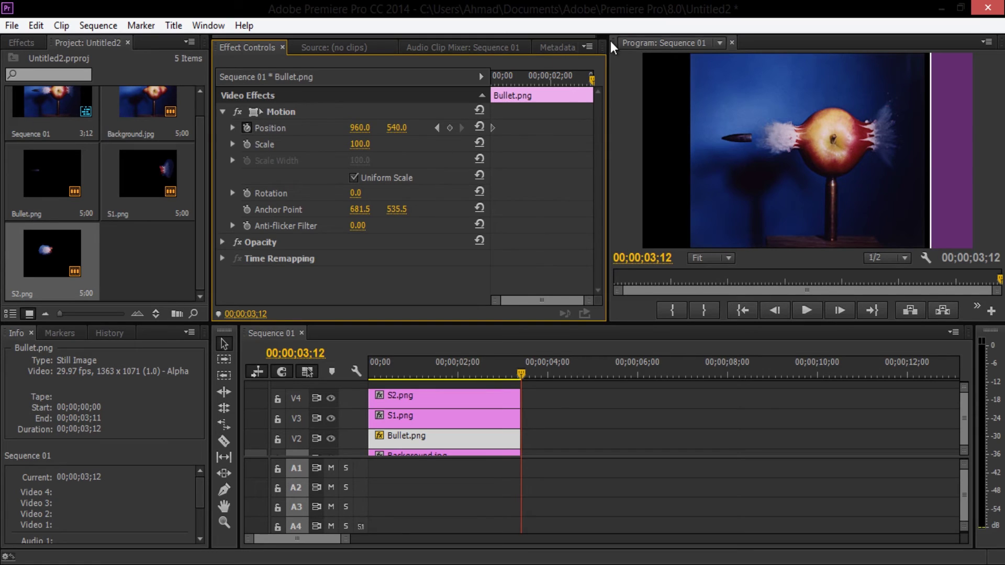
pyautogui.moveTo(591, 80); pyautogui.dragTo(596, 79)
pyautogui.moveTo(362, 132); pyautogui.dragTo(286, 129)
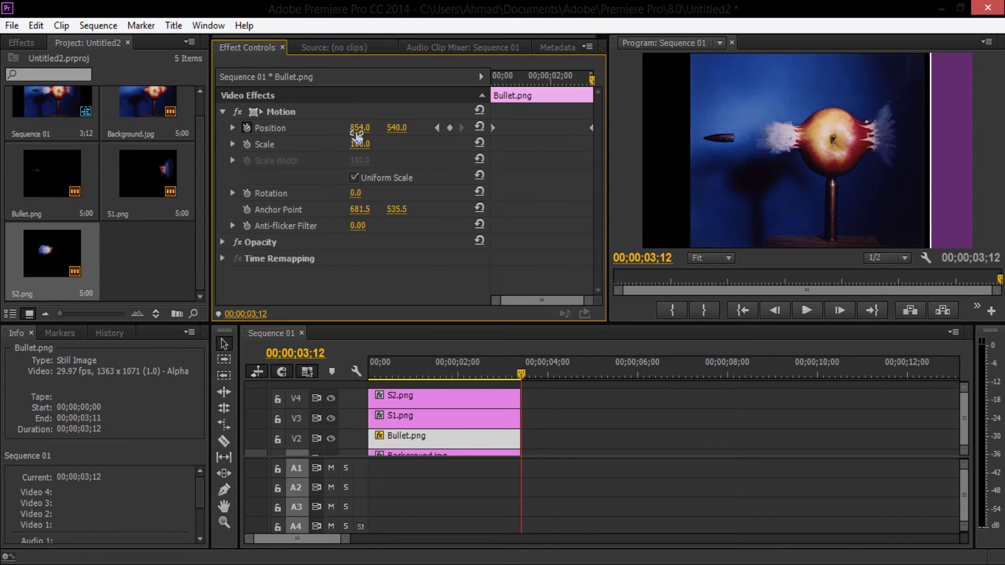
pyautogui.moveTo(353, 128); pyautogui.dragTo(342, 137)
pyautogui.moveTo(587, 79); pyautogui.dragTo(464, 99)
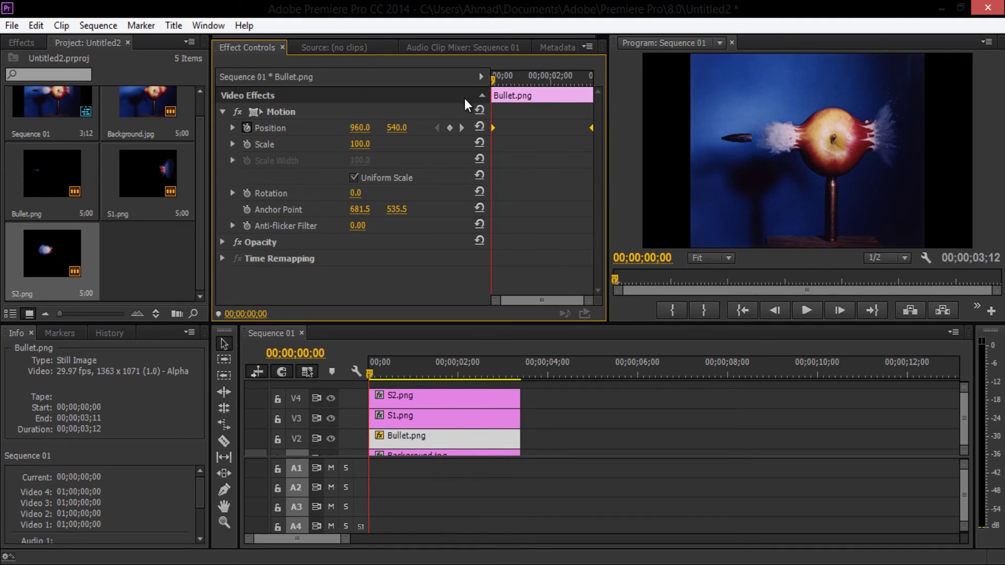
pyautogui.moveTo(525, 96); pyautogui.dragTo(572, 89)
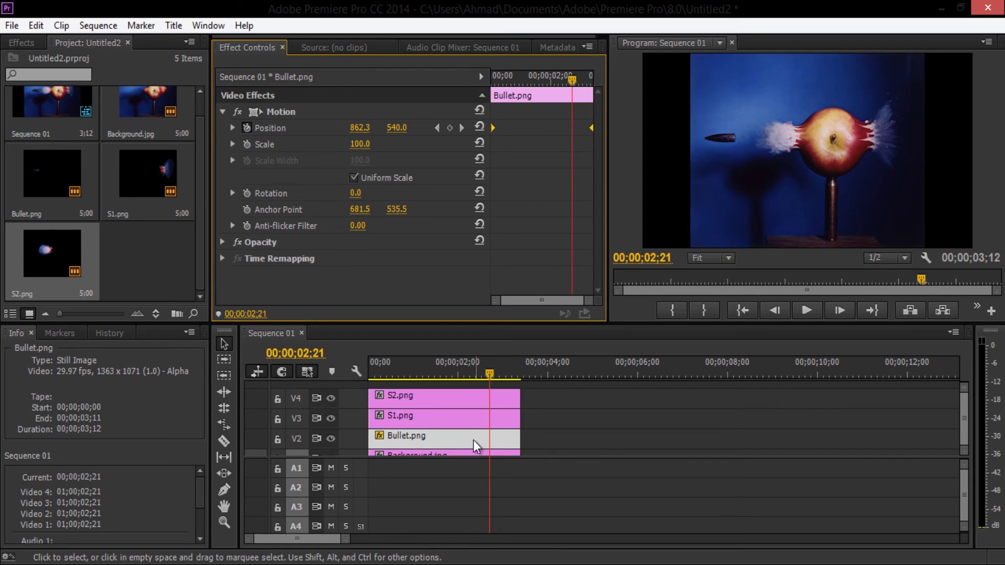
# Step: Keyframe S1.png's Scale at the start and at a larger value near the clip's end
pyautogui.click(473, 416)
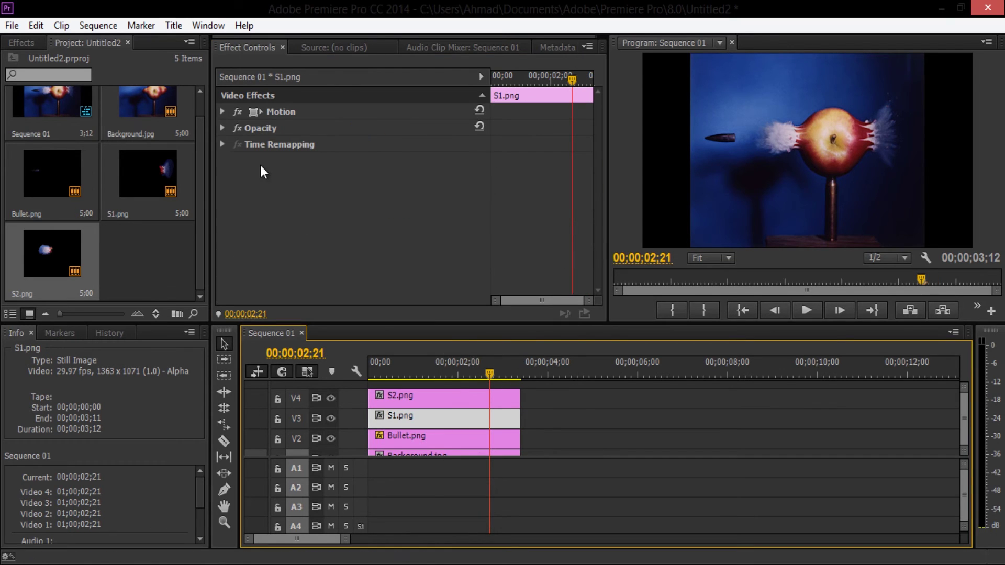
pyautogui.click(220, 111)
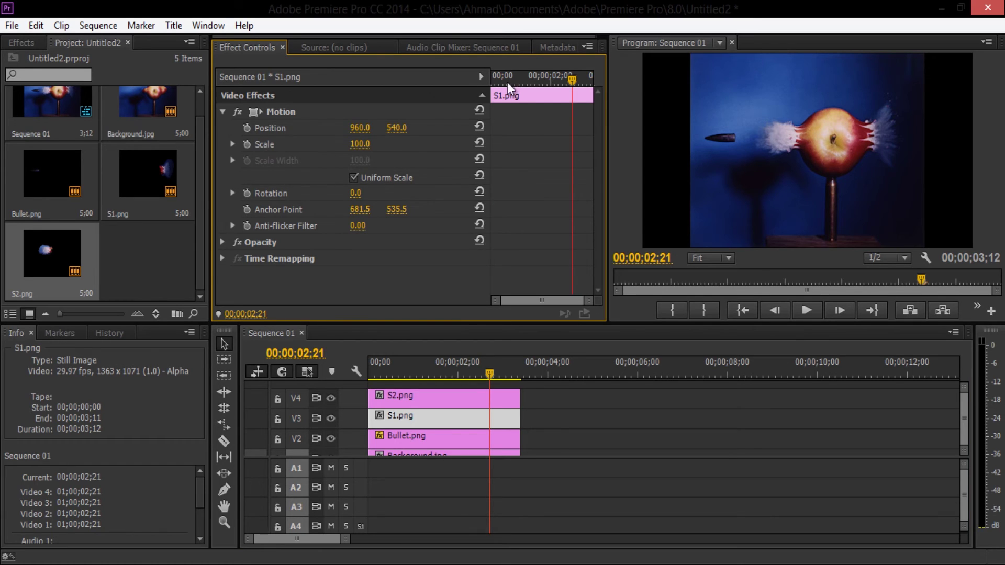
pyautogui.press('Home')
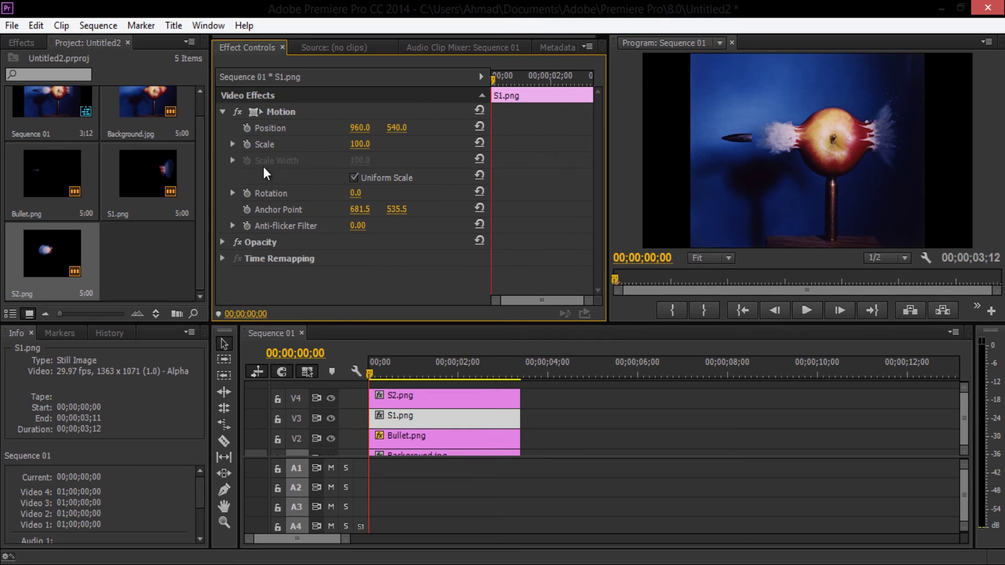
pyautogui.click(247, 144)
pyautogui.moveTo(388, 145); pyautogui.dragTo(388, 144)
pyautogui.moveTo(494, 80); pyautogui.dragTo(603, 77)
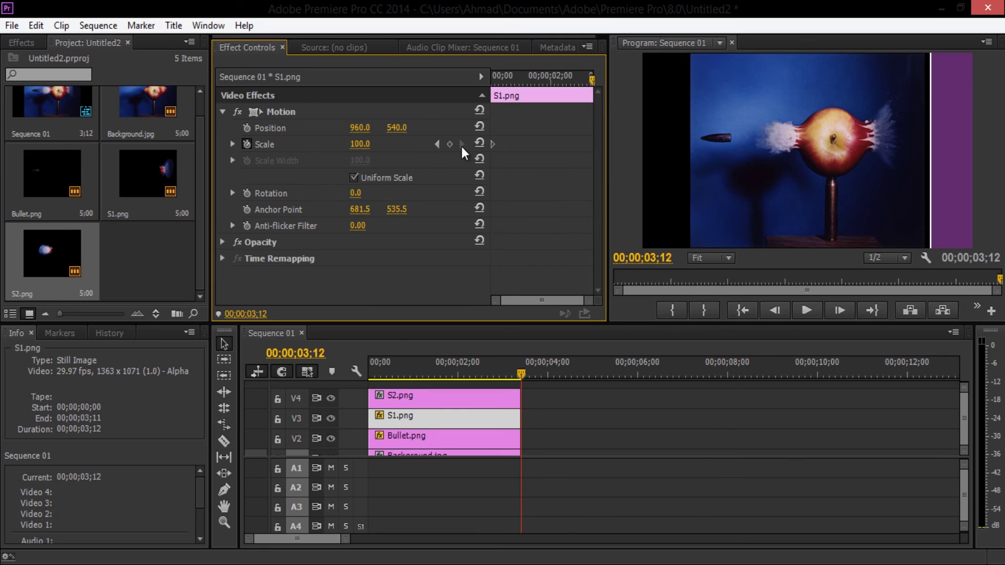
pyautogui.click(591, 79)
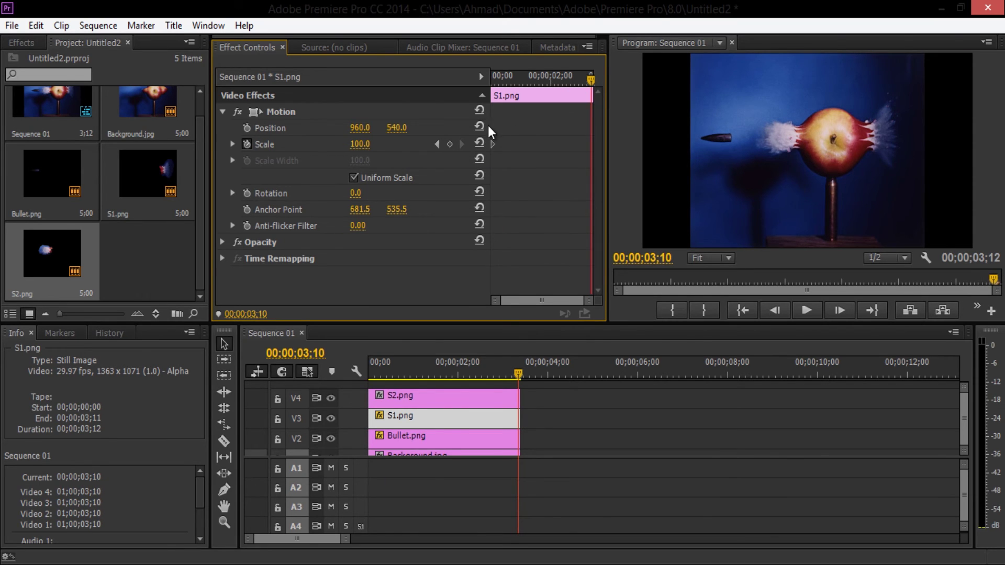
pyautogui.click(449, 146)
pyautogui.moveTo(375, 146); pyautogui.dragTo(403, 145)
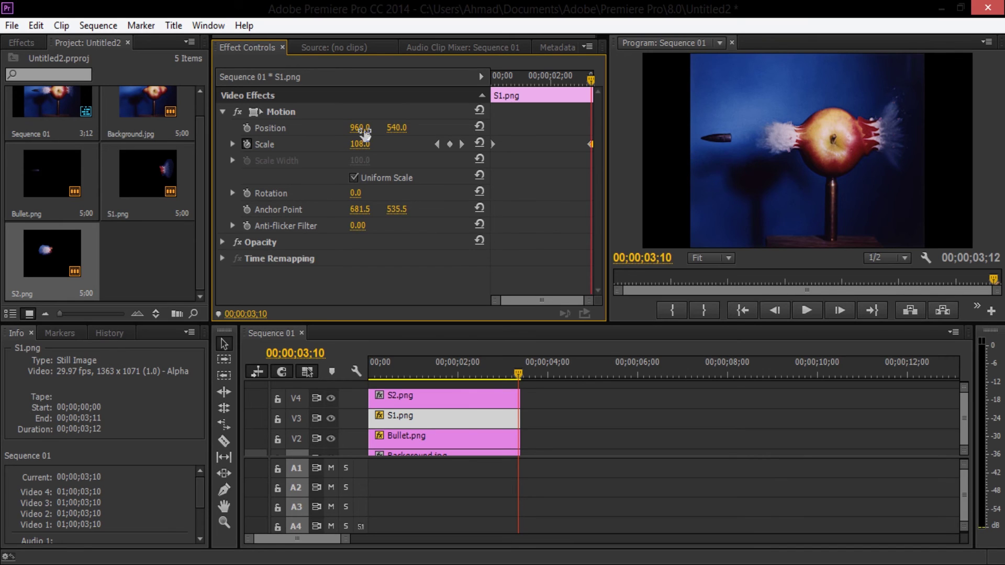
# Step: Keyframe S1.png's Position from X 960 at the start to slightly left at the end
pyautogui.moveTo(362, 134)
pyautogui.mouseDown()
pyautogui.moveTo(390, 130)
pyautogui.moveTo(369, 134)
pyautogui.mouseUp()
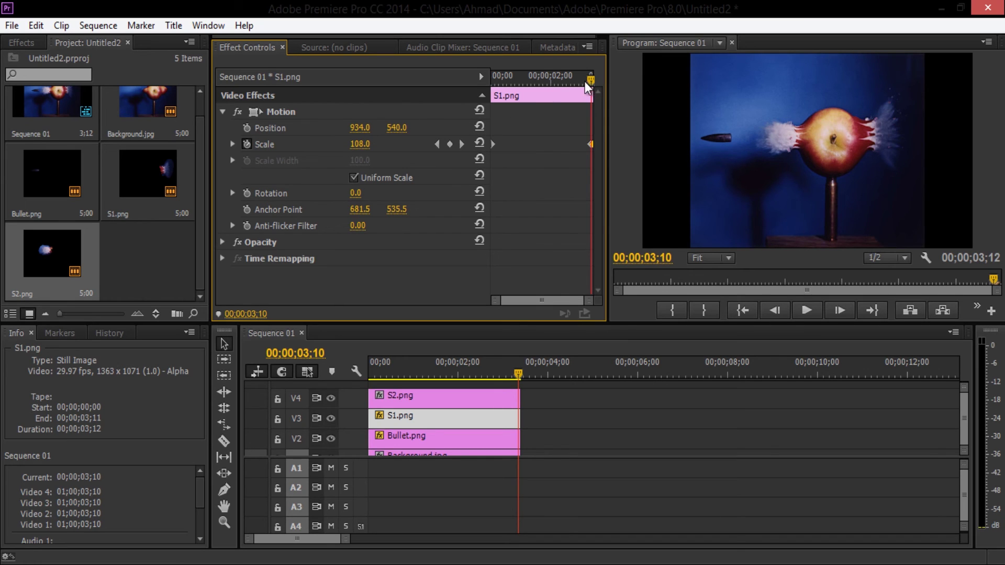
pyautogui.moveTo(585, 80); pyautogui.dragTo(443, 89)
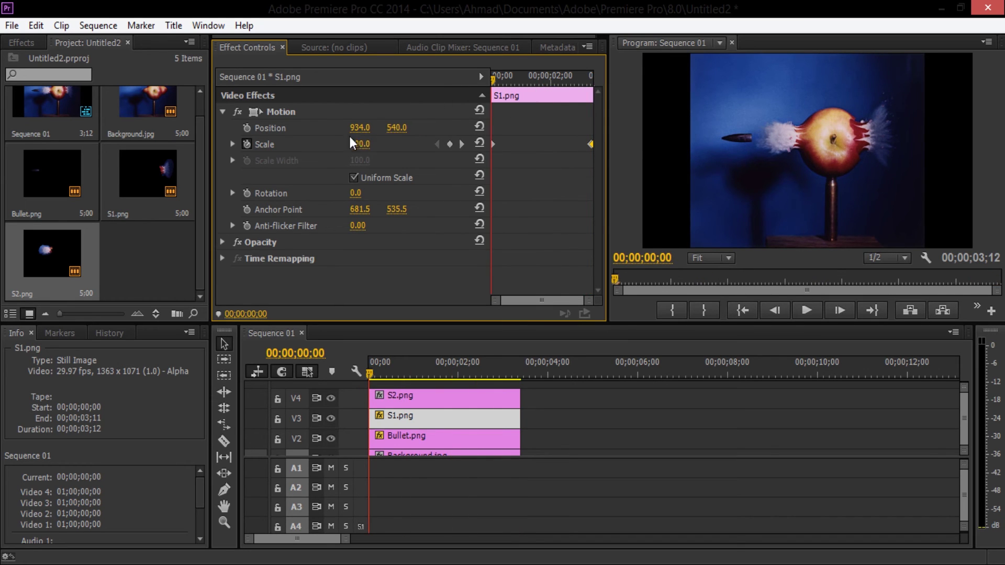
pyautogui.click(249, 131)
pyautogui.moveTo(362, 132); pyautogui.dragTo(391, 144)
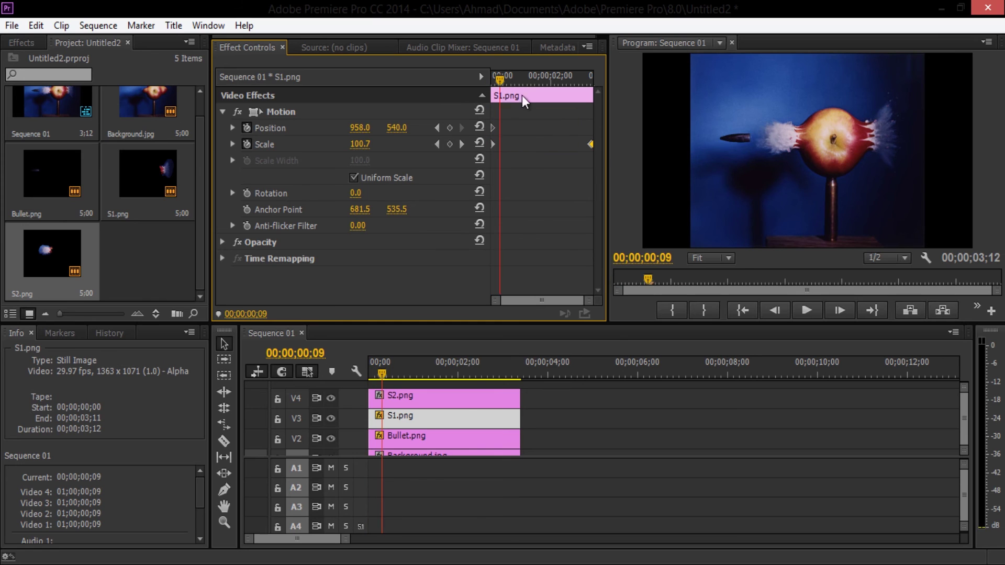
pyautogui.press('End')
pyautogui.press('Right')
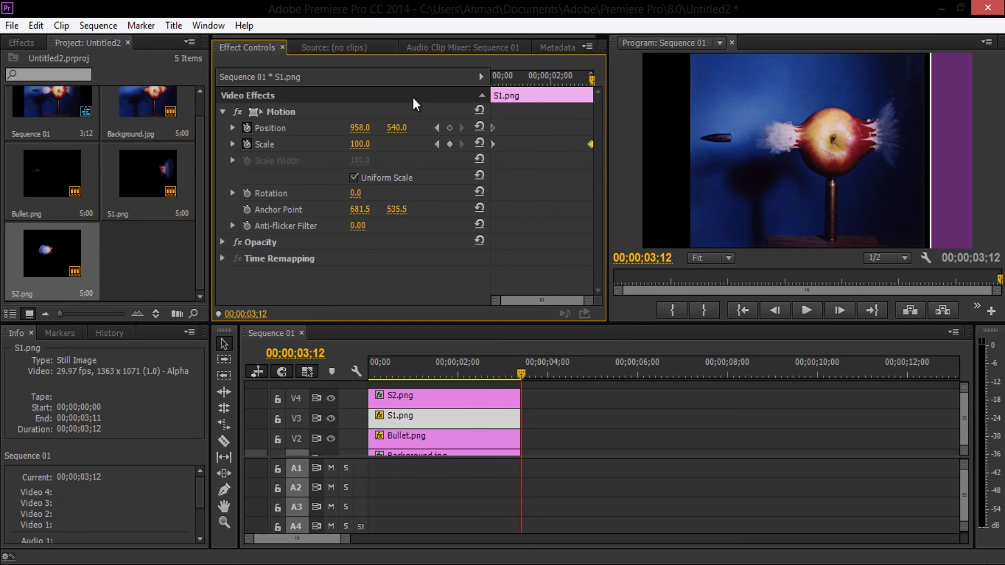
pyautogui.click(449, 128)
pyautogui.moveTo(369, 134); pyautogui.dragTo(349, 129)
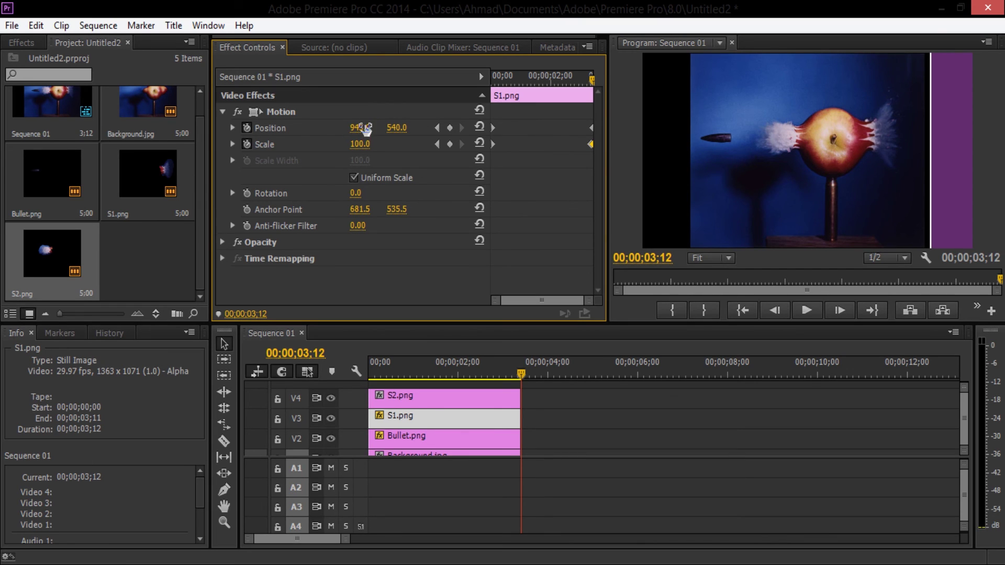
pyautogui.click(585, 80)
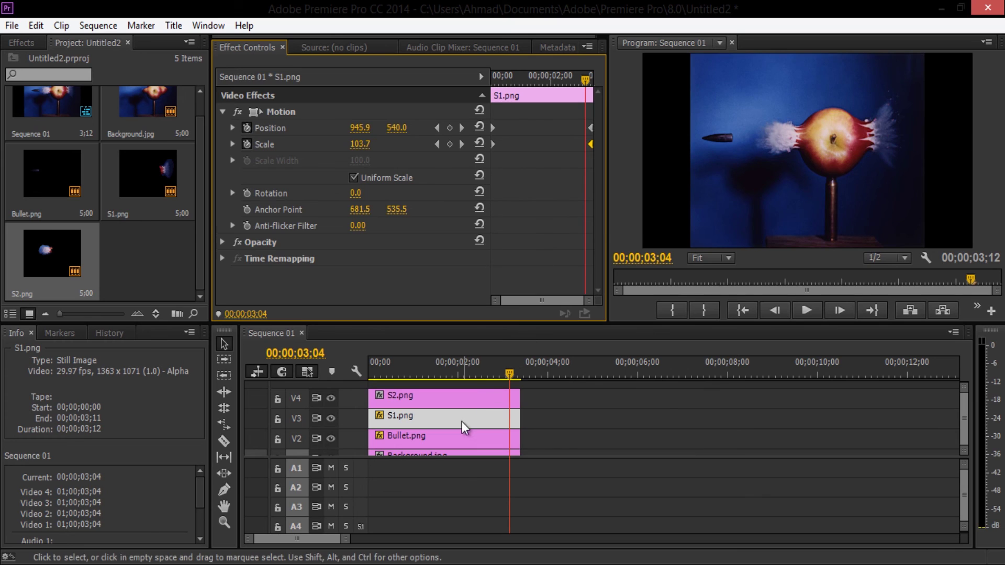
# Step: Add Scale and Position keyframes to S2.png at 0;00, then enlarge it toward Scale 110 near the end
pyautogui.click(459, 396)
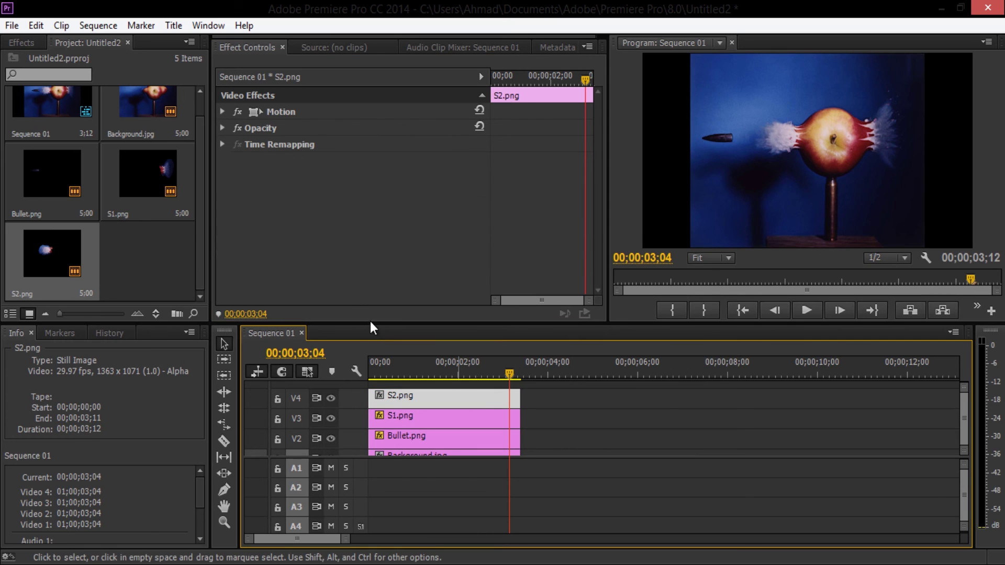
pyautogui.click(224, 110)
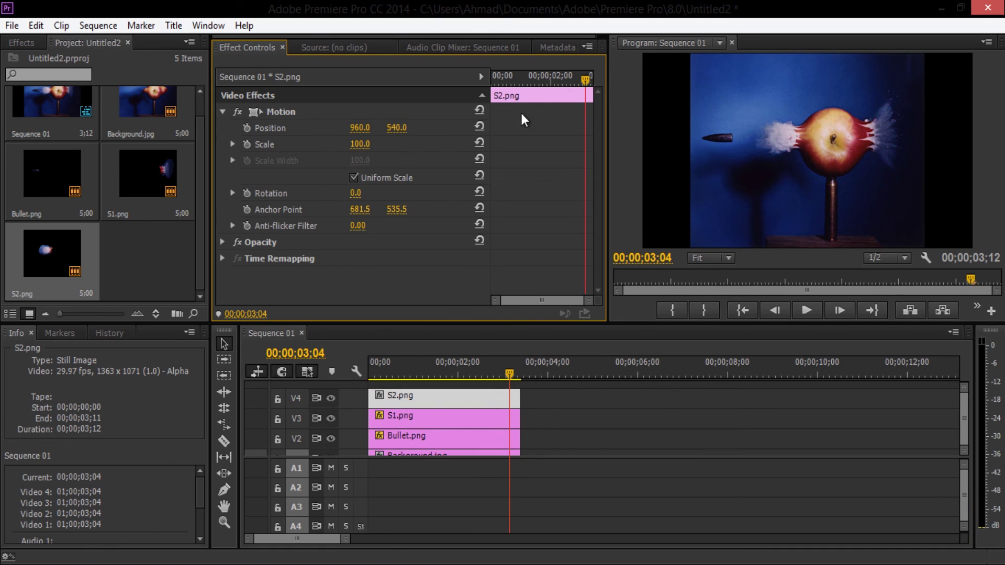
pyautogui.moveTo(585, 77); pyautogui.dragTo(446, 89)
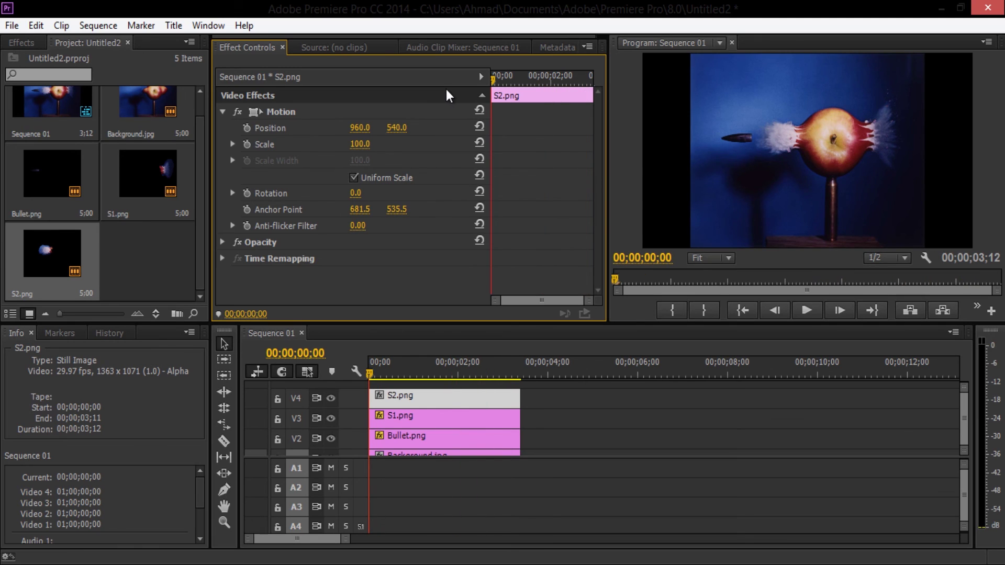
pyautogui.click(248, 144)
pyautogui.click(247, 128)
pyautogui.moveTo(493, 78); pyautogui.dragTo(588, 80)
pyautogui.moveTo(361, 144); pyautogui.dragTo(410, 137)
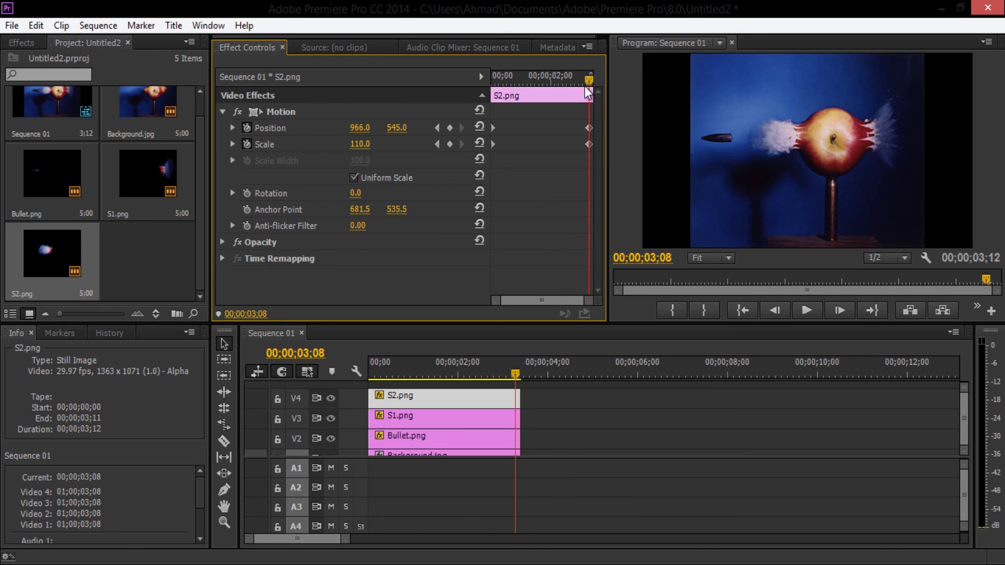